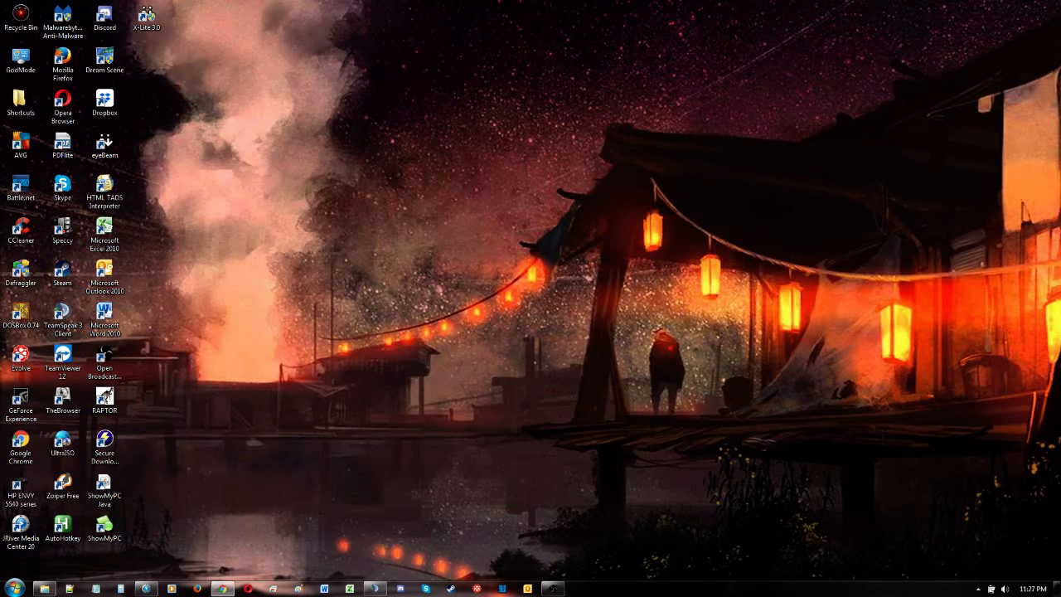
# Step: Open the web browser and search Google for x-lite
pyautogui.click(222, 589)
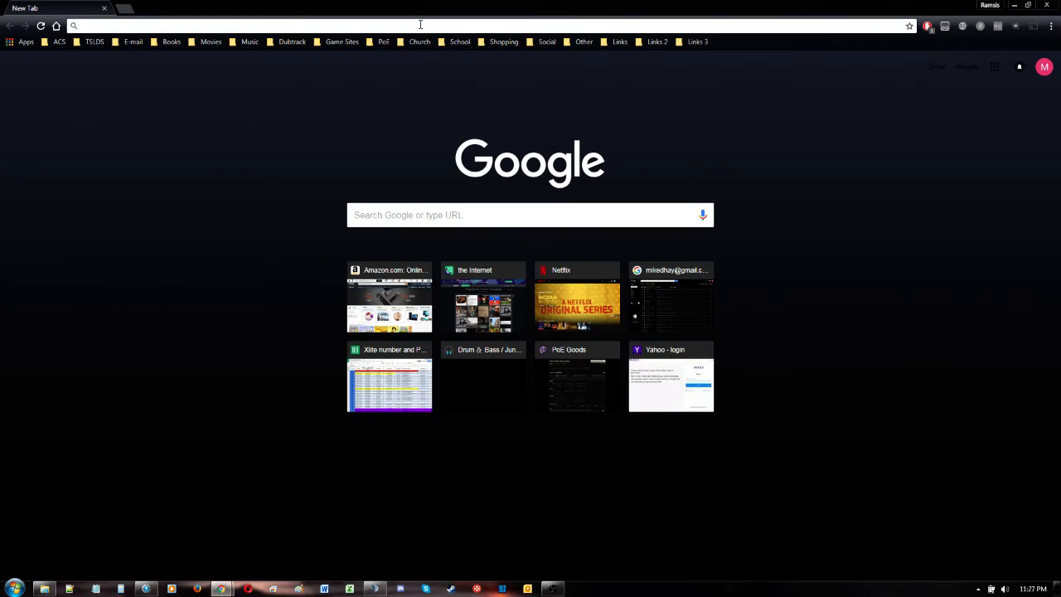
pyautogui.write('x-lirte')
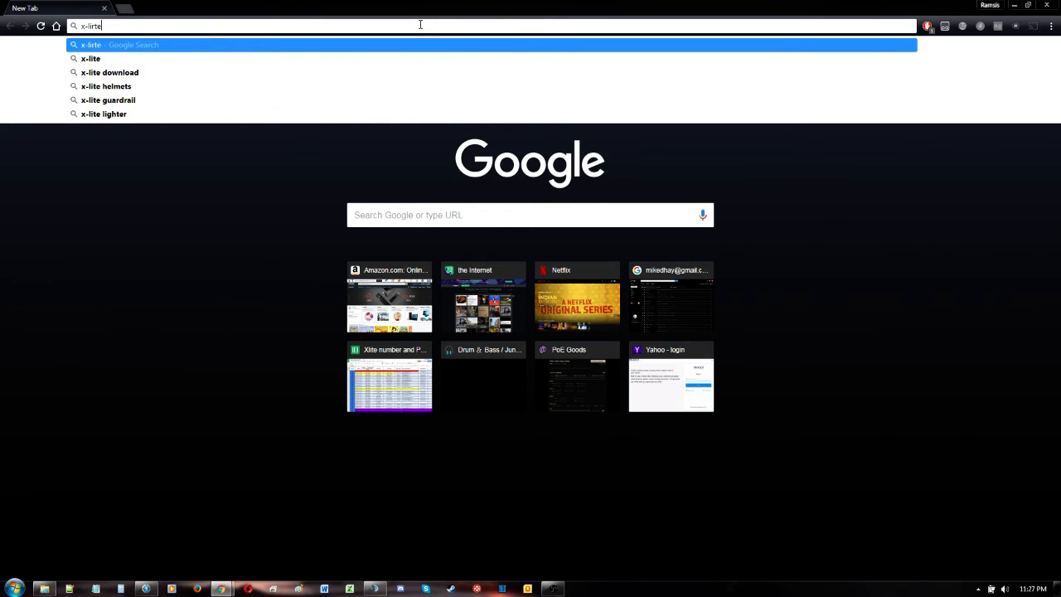
pyautogui.press('BackSpace')
pyautogui.press('BackSpace')
pyautogui.press('BackSpace')
pyautogui.write('te')
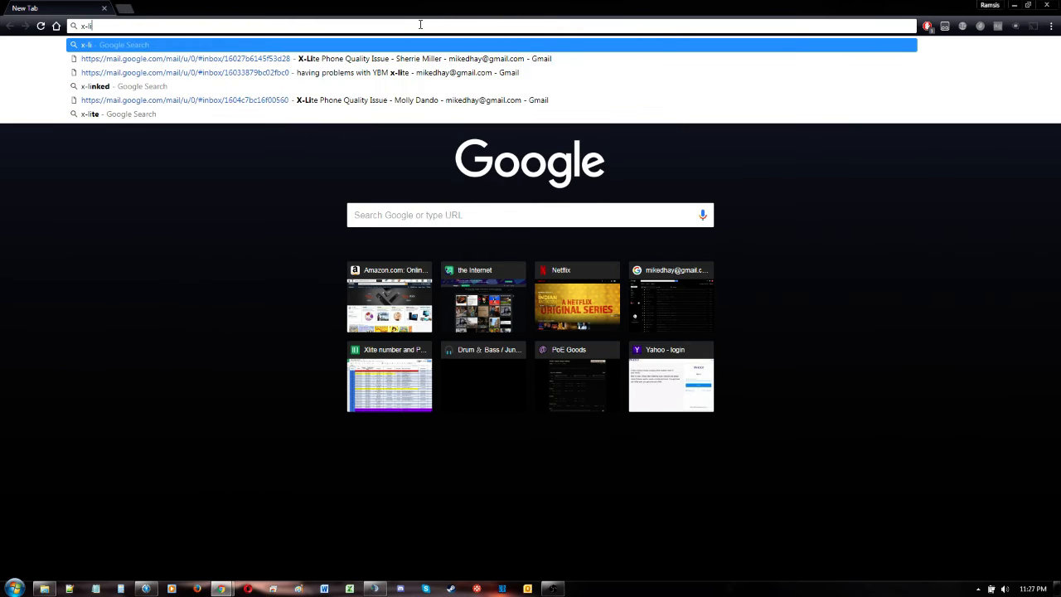
pyautogui.press('Return')
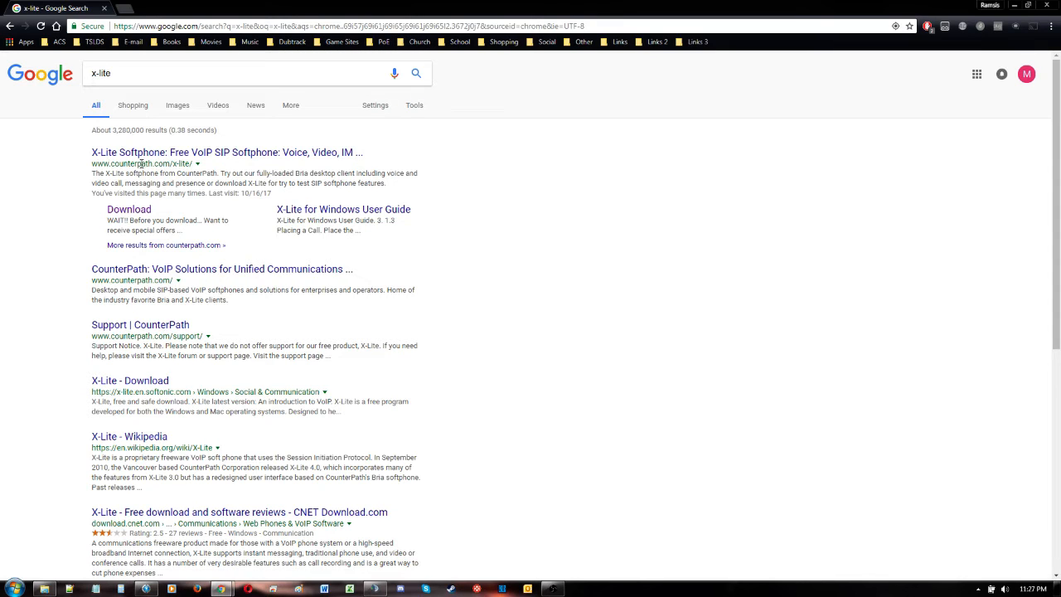
# Step: Open the CounterPath X-Lite page and download X-Lite for Windows
pyautogui.click(206, 155)
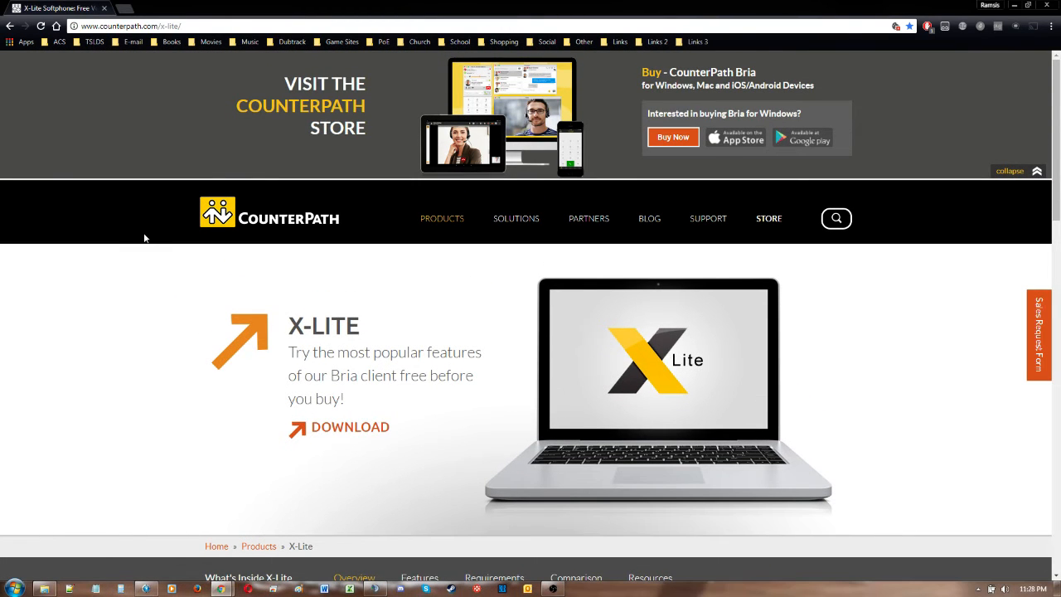
pyautogui.scroll(-5, 144, 238)
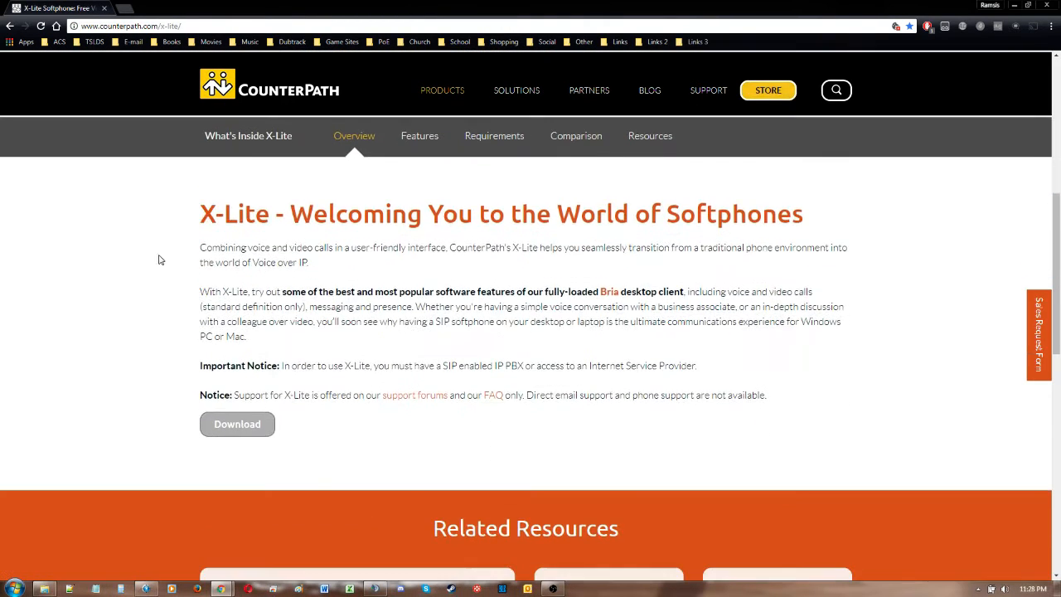
pyautogui.click(252, 426)
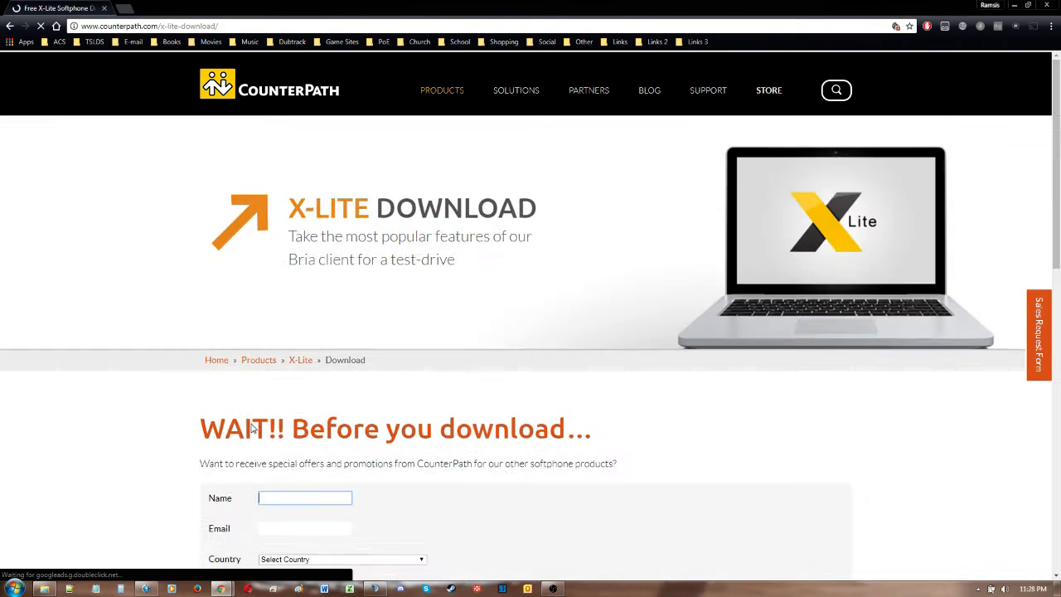
pyautogui.scroll(-5, 258, 439)
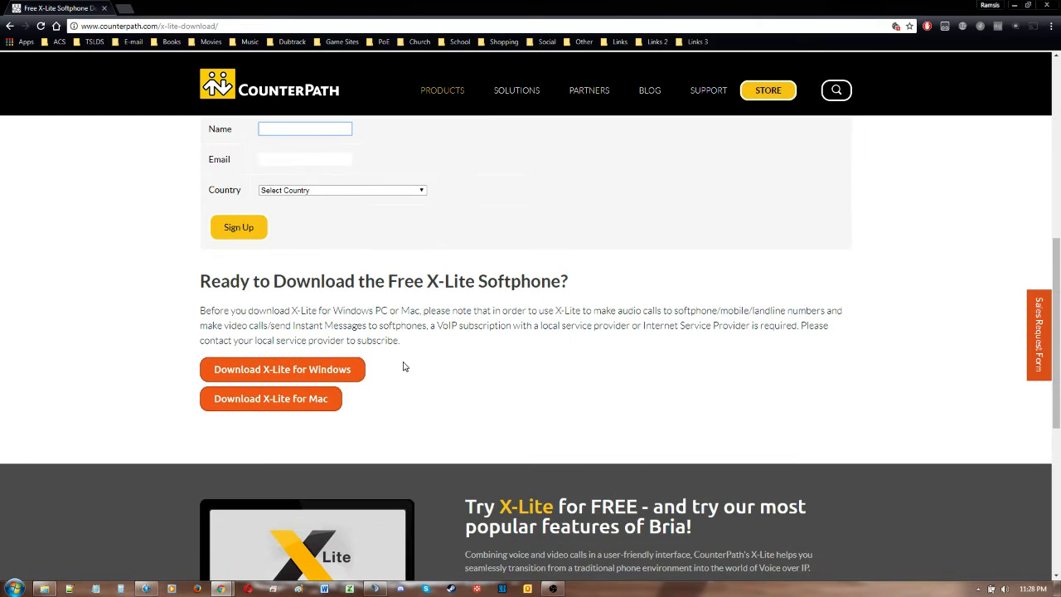
pyautogui.click(355, 370)
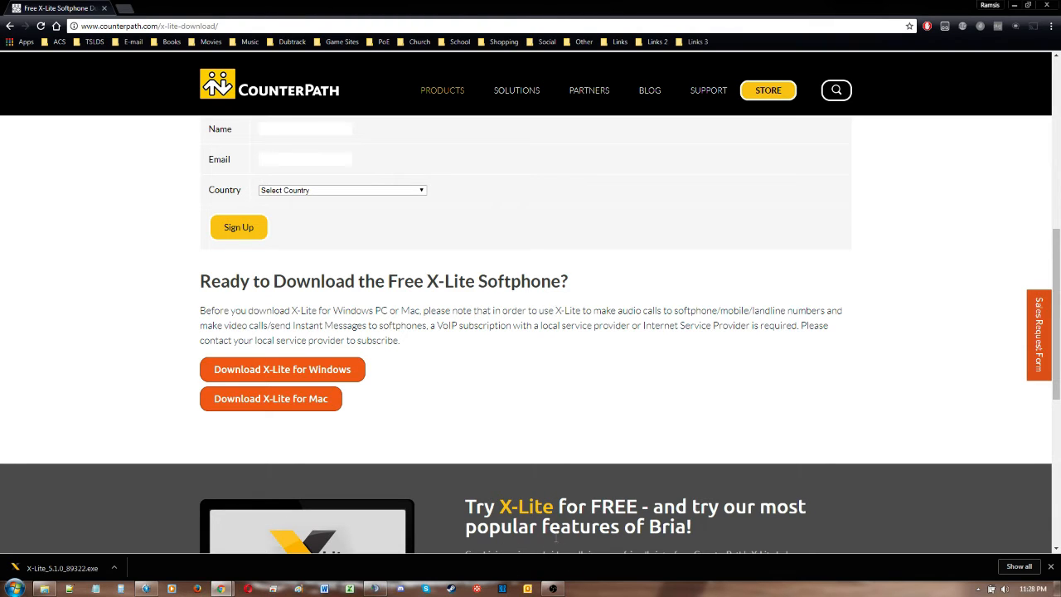
# Step: Run the downloaded X-Lite_5.1.0_89322.exe installer, close the browser, and accept the licence agreement
pyautogui.click(48, 572)
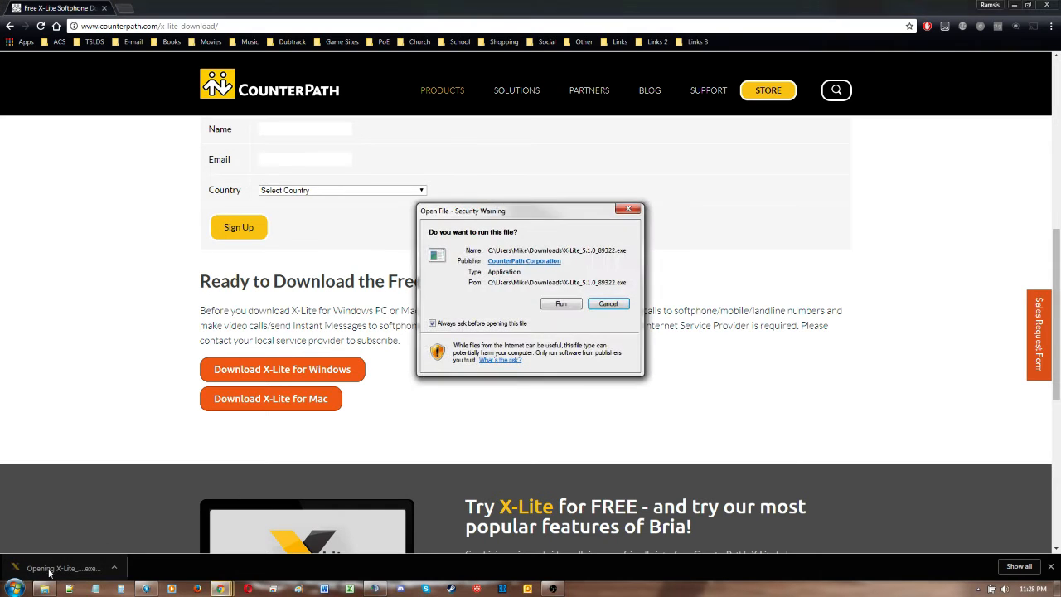
pyautogui.click(572, 305)
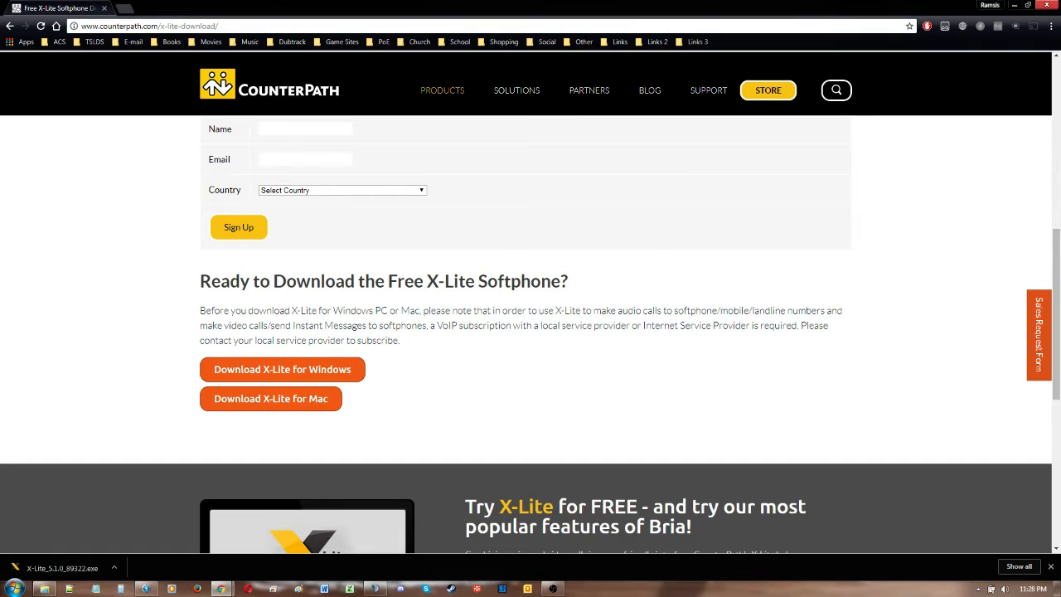
pyautogui.click(1047, 5)
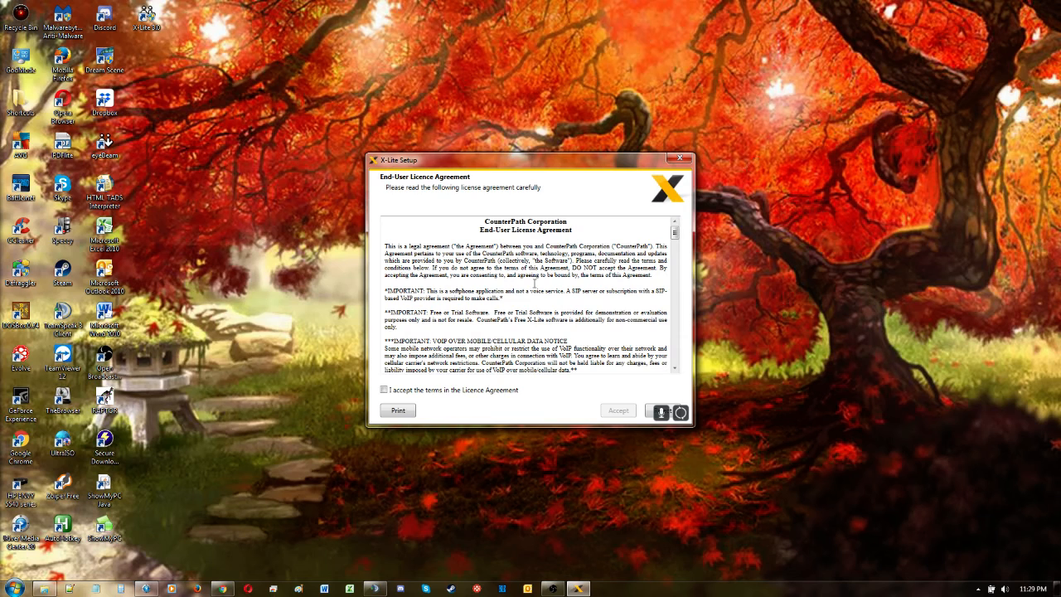
pyautogui.click(399, 395)
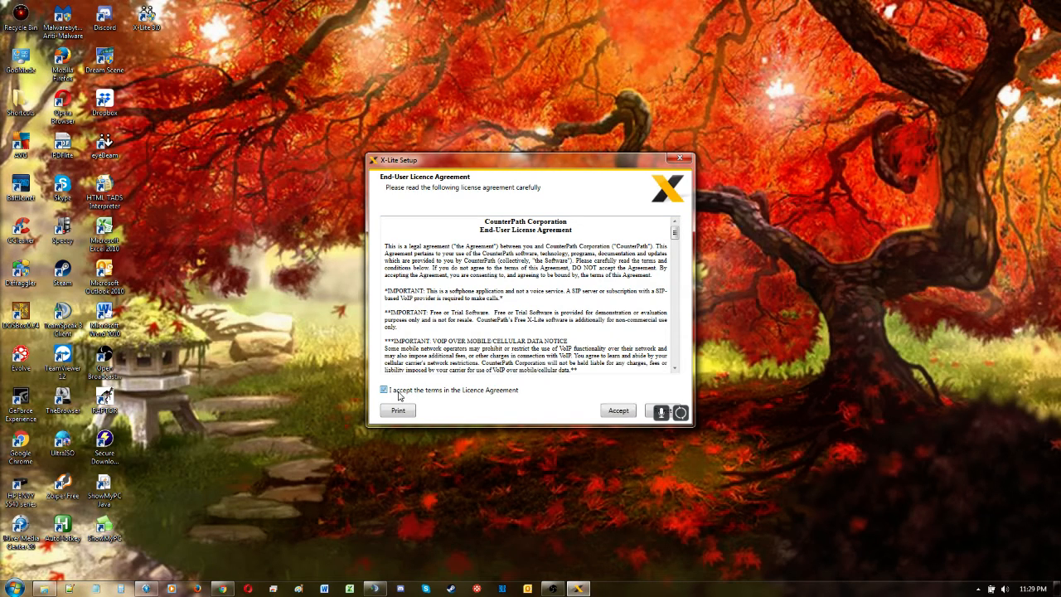
pyautogui.click(618, 411)
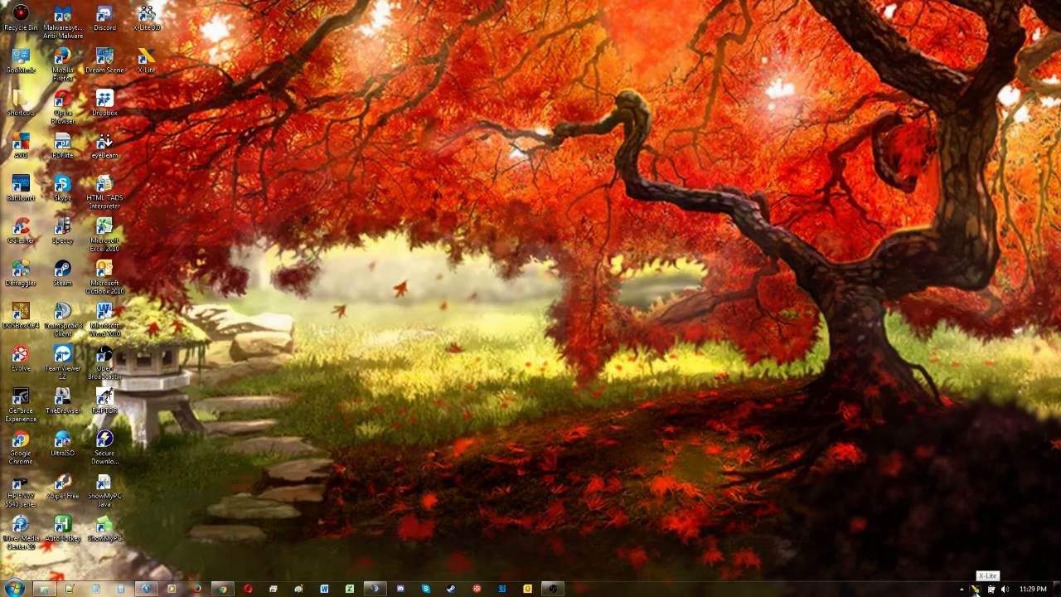
# Step: Open X-Lite and its SIP account settings
pyautogui.click(976, 589)
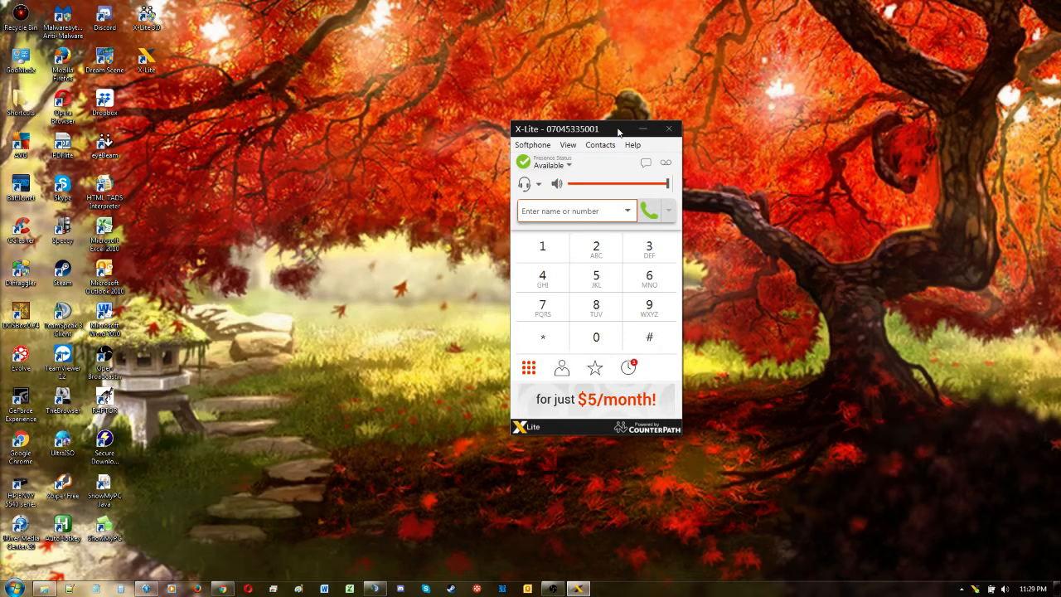
pyautogui.click(539, 149)
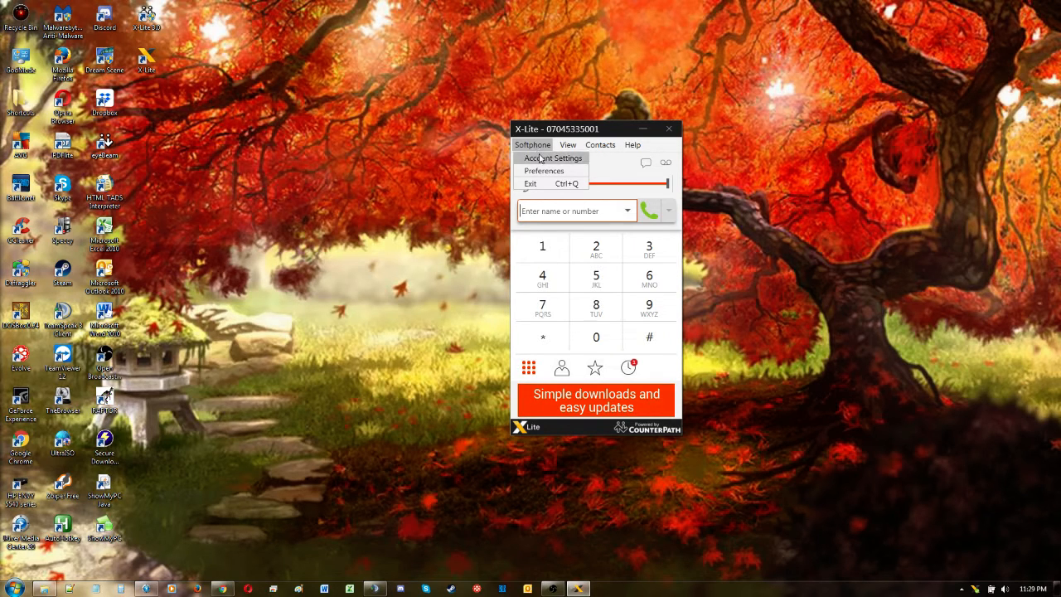
pyautogui.click(543, 157)
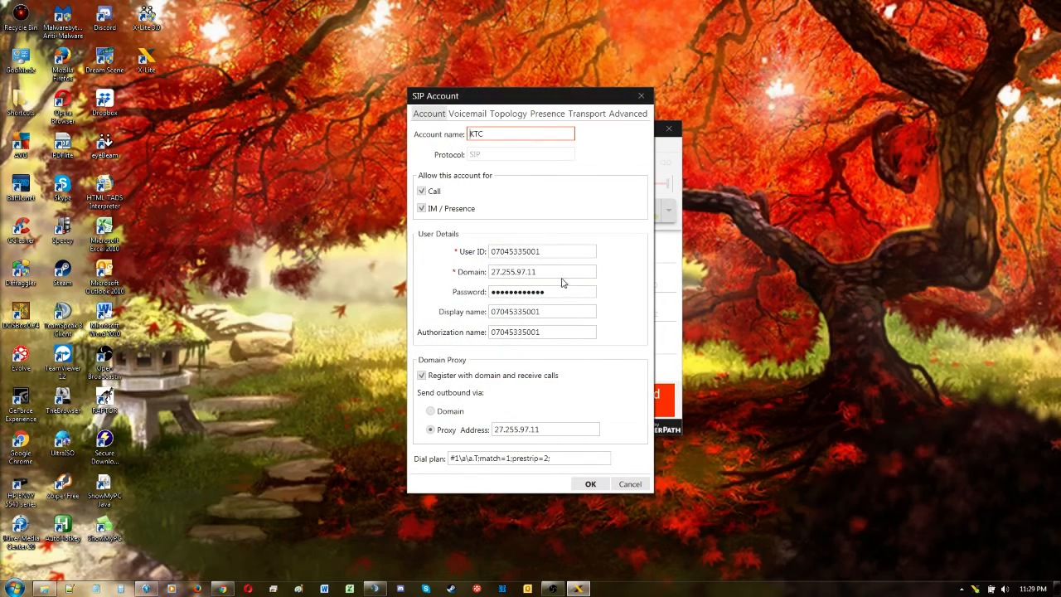
# Step: Clear the user ID, domain, password, display name and authorization name fields of the account
pyautogui.moveTo(554, 254); pyautogui.dragTo(423, 230)
pyautogui.press('BackSpace')
pyautogui.moveTo(594, 272); pyautogui.dragTo(441, 272)
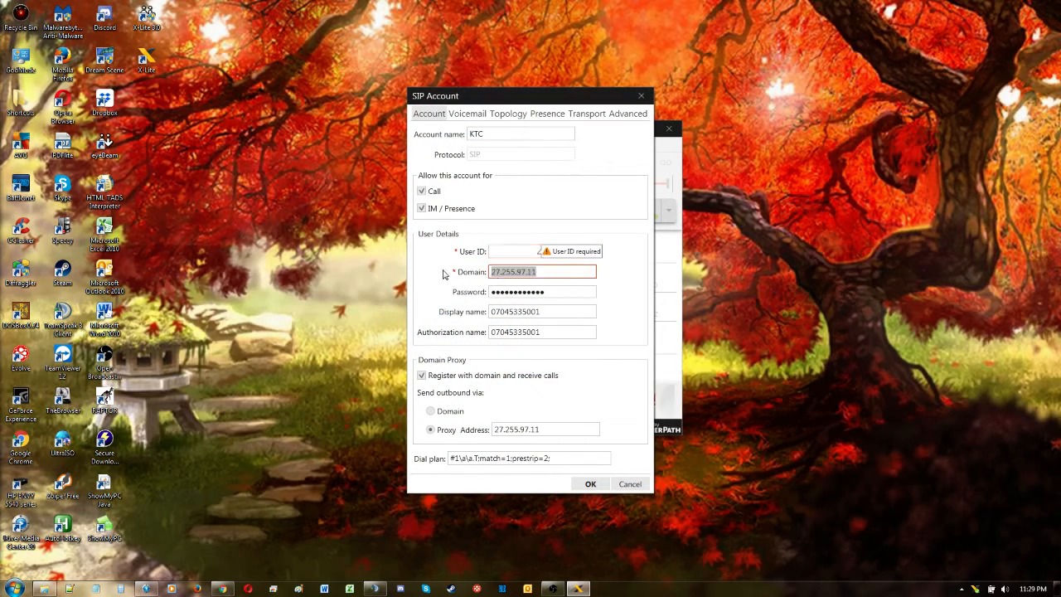
pyautogui.press('BackSpace')
pyautogui.moveTo(593, 292); pyautogui.dragTo(440, 292)
pyautogui.press('BackSpace')
pyautogui.click(539, 311)
pyautogui.doubleClick(514, 311)
pyautogui.press('BackSpace')
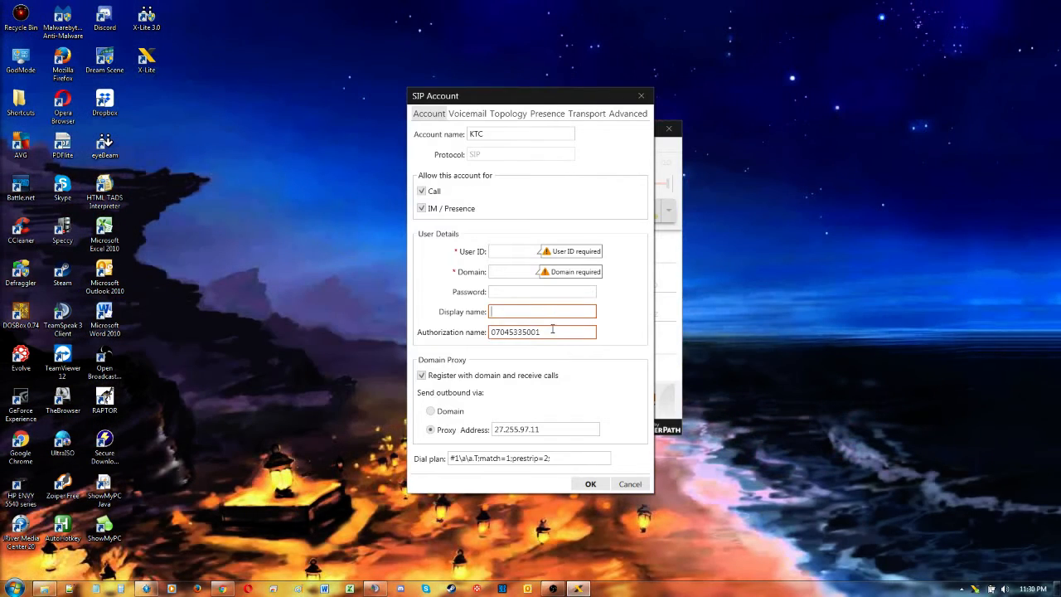
pyautogui.doubleClick(552, 332)
pyautogui.press('BackSpace')
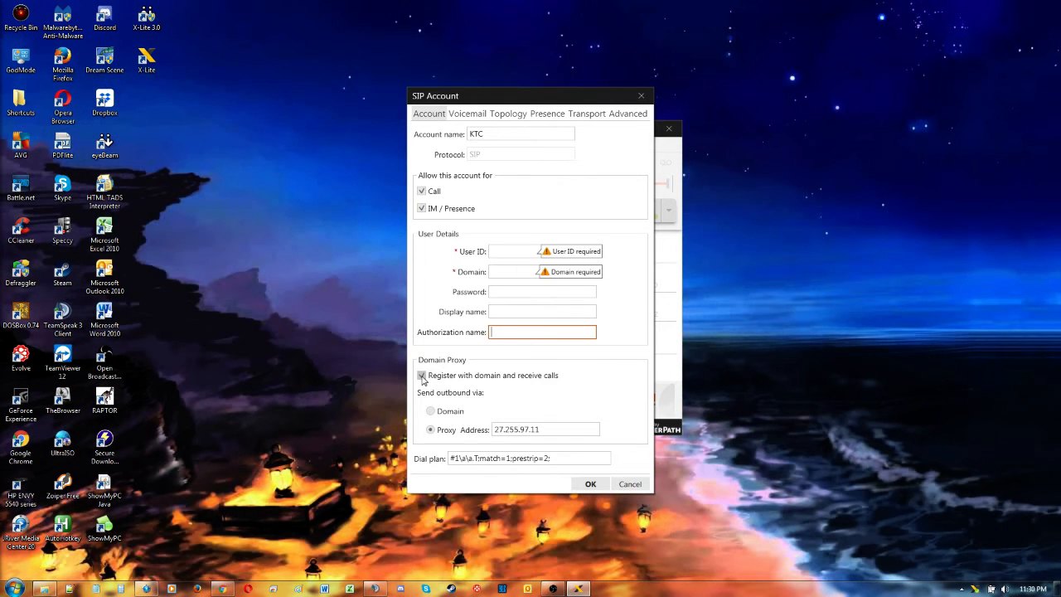
# Step: Clear the proxy address and switch outbound sending to go via the domain
pyautogui.moveTo(543, 430); pyautogui.dragTo(485, 431)
pyautogui.hotkey('ctrl', 'c')
pyautogui.press('BackSpace')
pyautogui.click(430, 411)
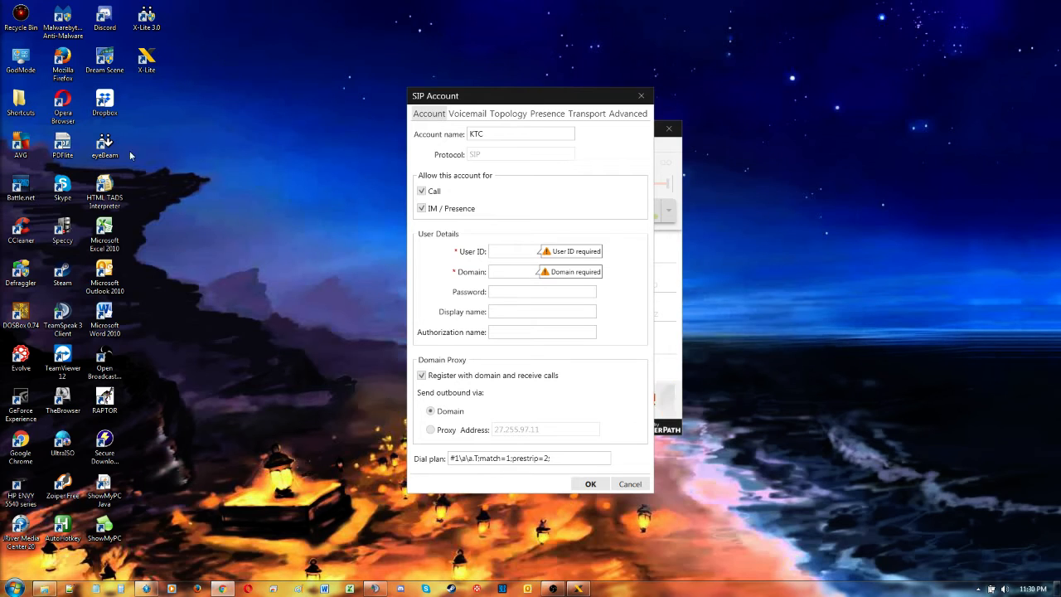
# Step: Paste the account's user ID into the User ID, Display name and Authorization name fields
pyautogui.click(504, 252)
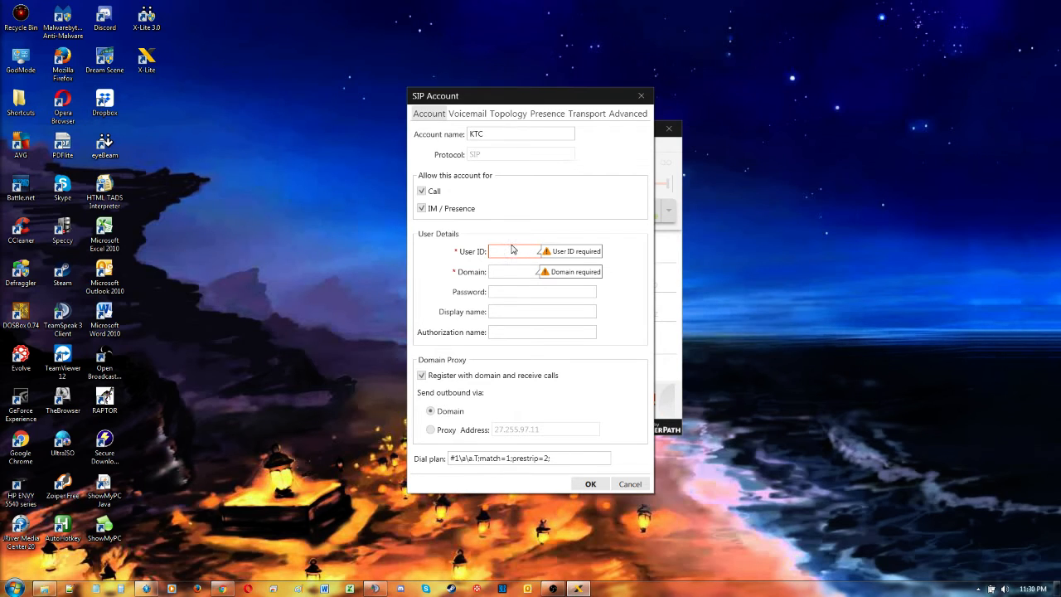
pyautogui.hotkey('ctrl', 'v')
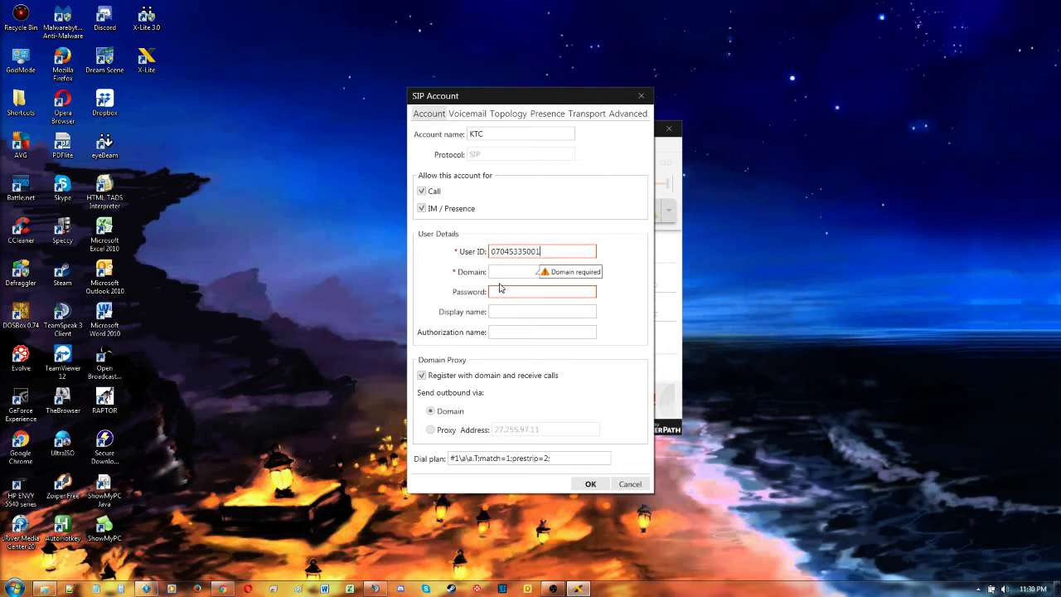
pyautogui.click(495, 311)
pyautogui.hotkey('ctrl', 'v')
pyautogui.click(499, 331)
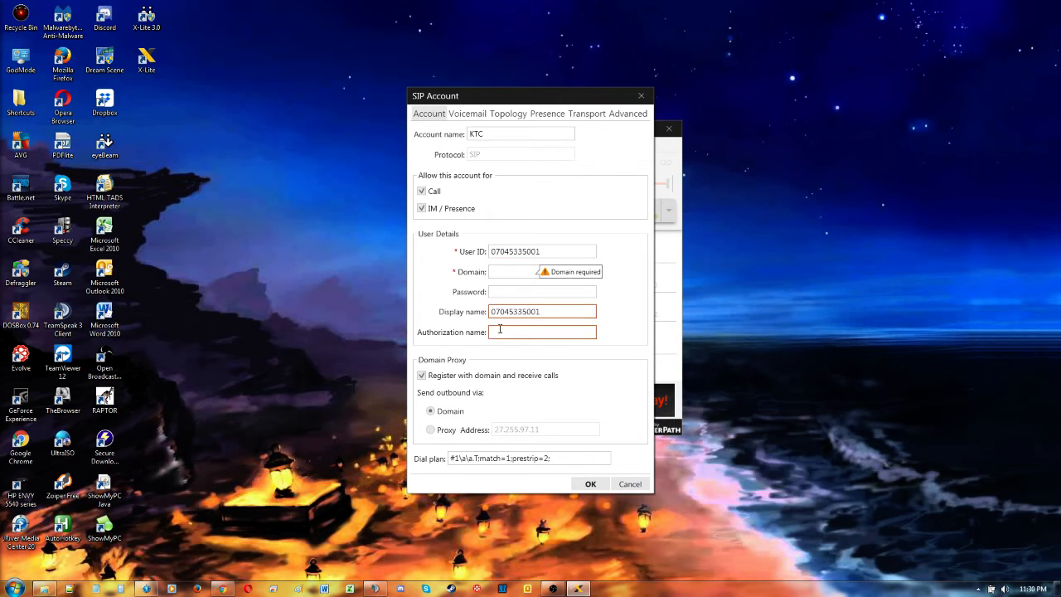
pyautogui.hotkey('ctrl', 'v')
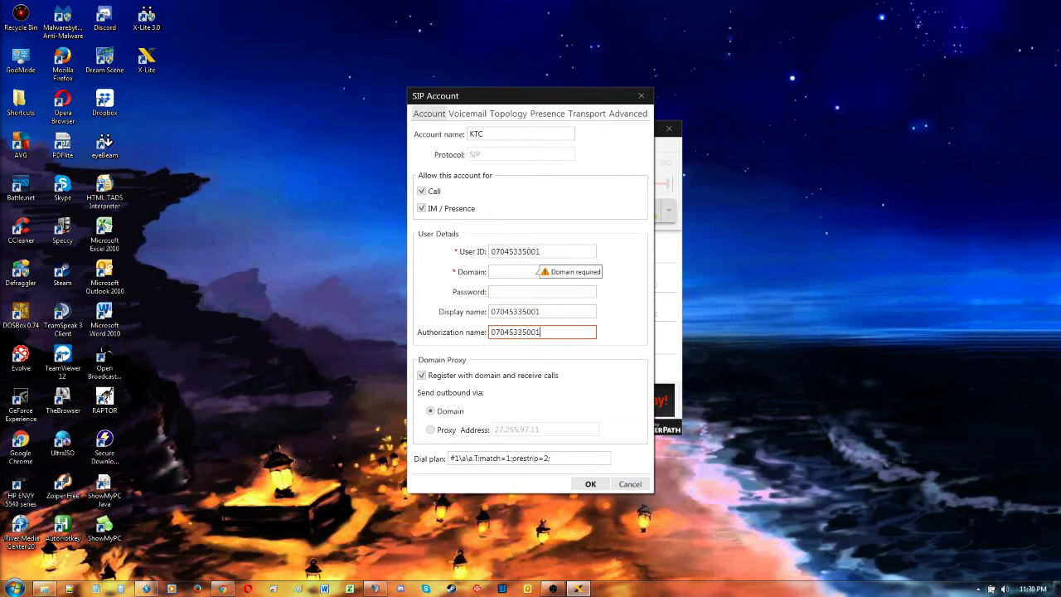
# Step: Paste the SIP account password into the Password field
pyautogui.hotkey('alt', 'Tab')
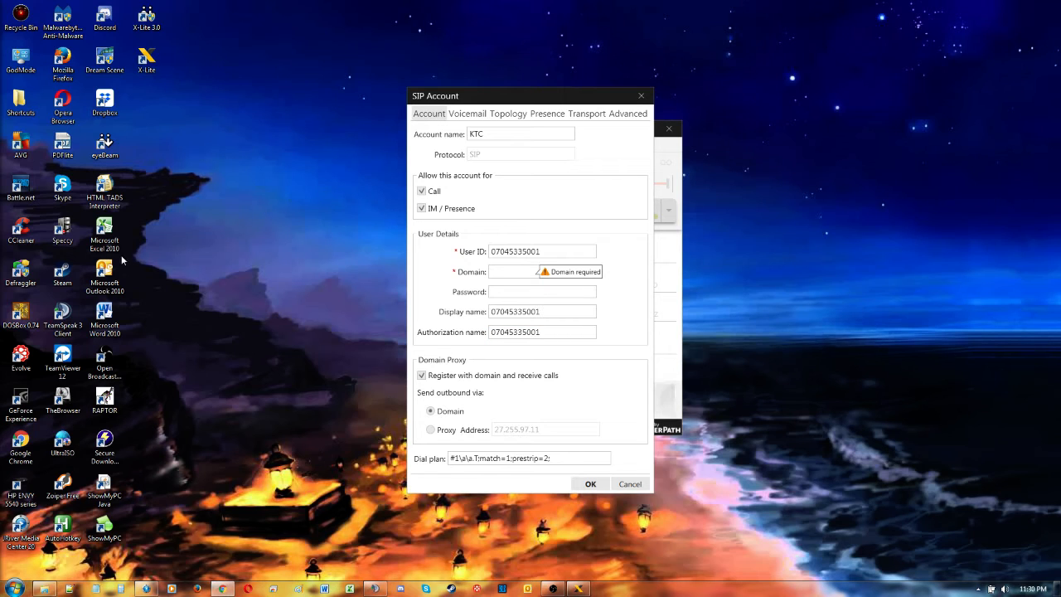
pyautogui.click(509, 291)
pyautogui.hotkey('ctrl', 'v')
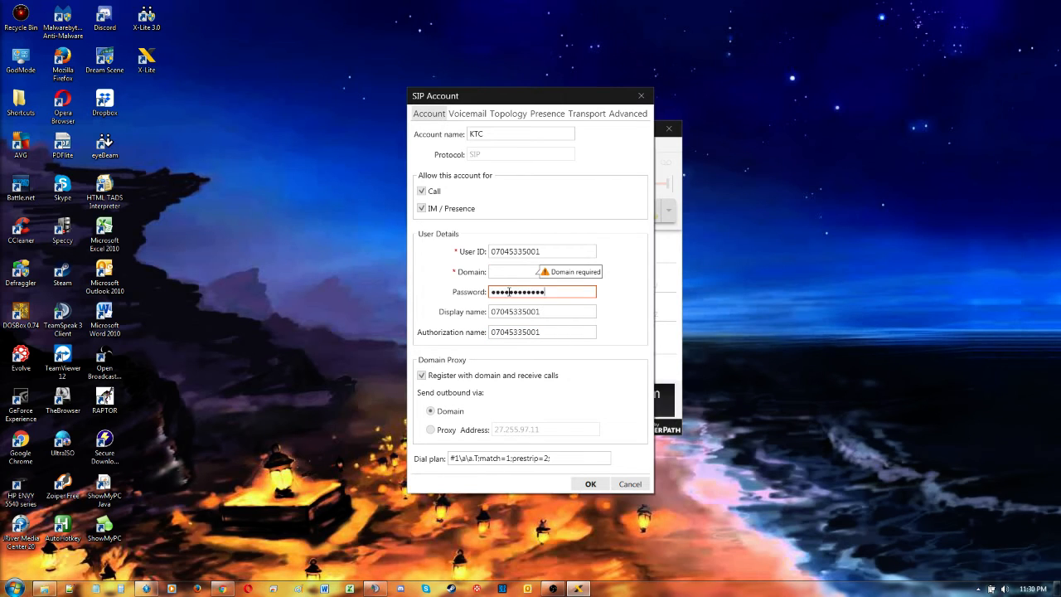
pyautogui.hotkey('alt', 'Tab')
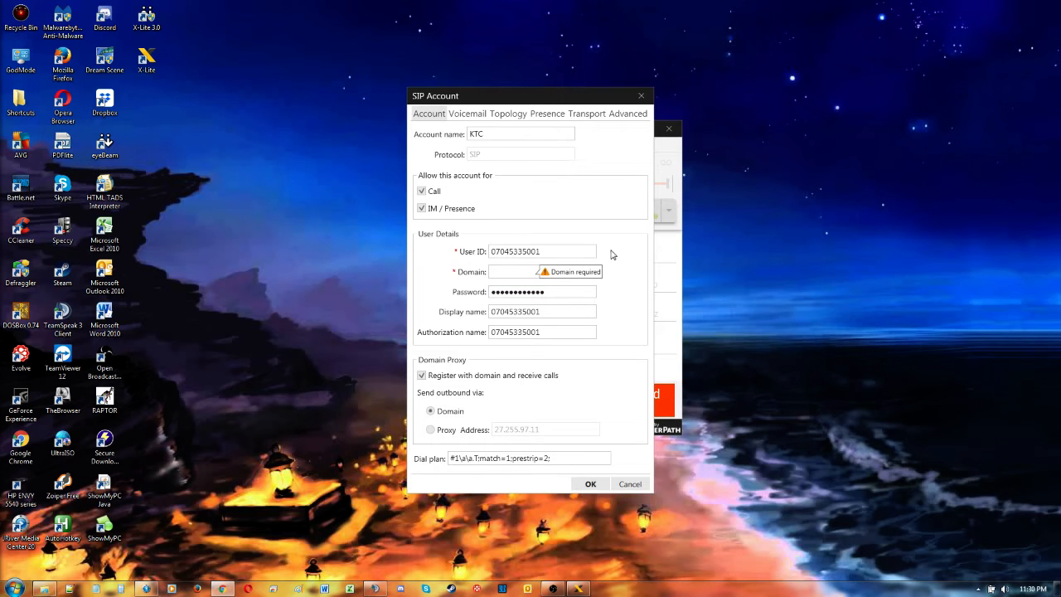
# Step: Paste 27.255.97.11 as the domain and send outbound calls via the proxy address 27.255.97.11
pyautogui.click(514, 273)
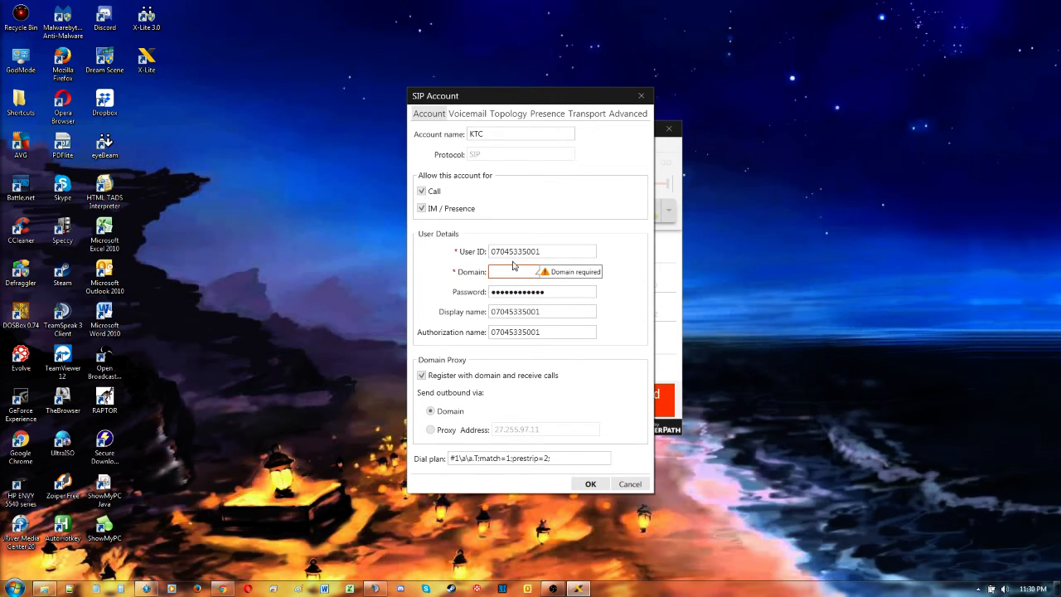
pyautogui.hotkey('ctrl', 'v')
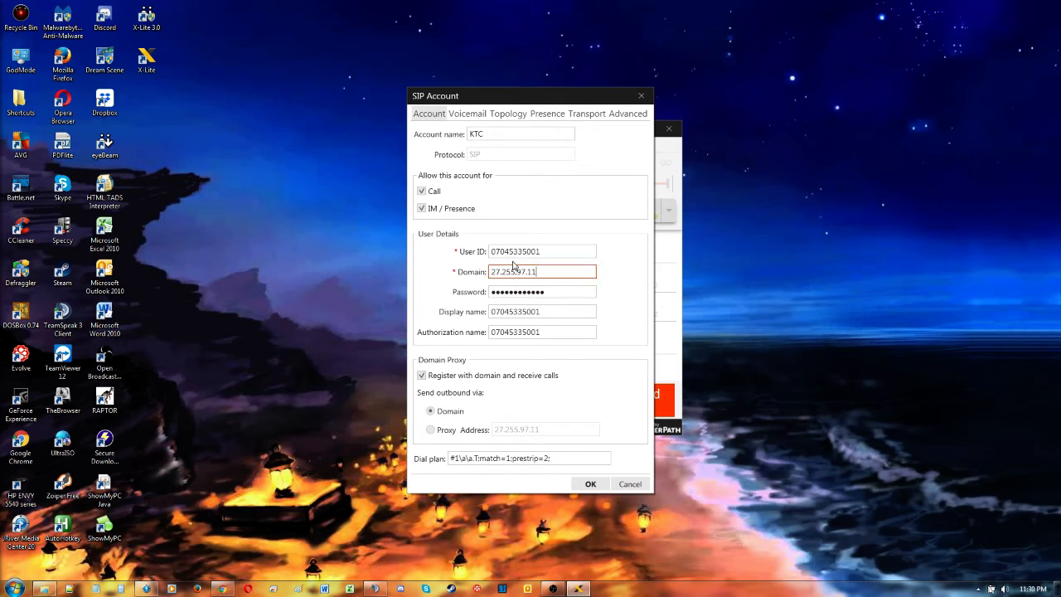
pyautogui.click(432, 430)
pyautogui.moveTo(564, 428); pyautogui.dragTo(485, 436)
pyautogui.press('End')
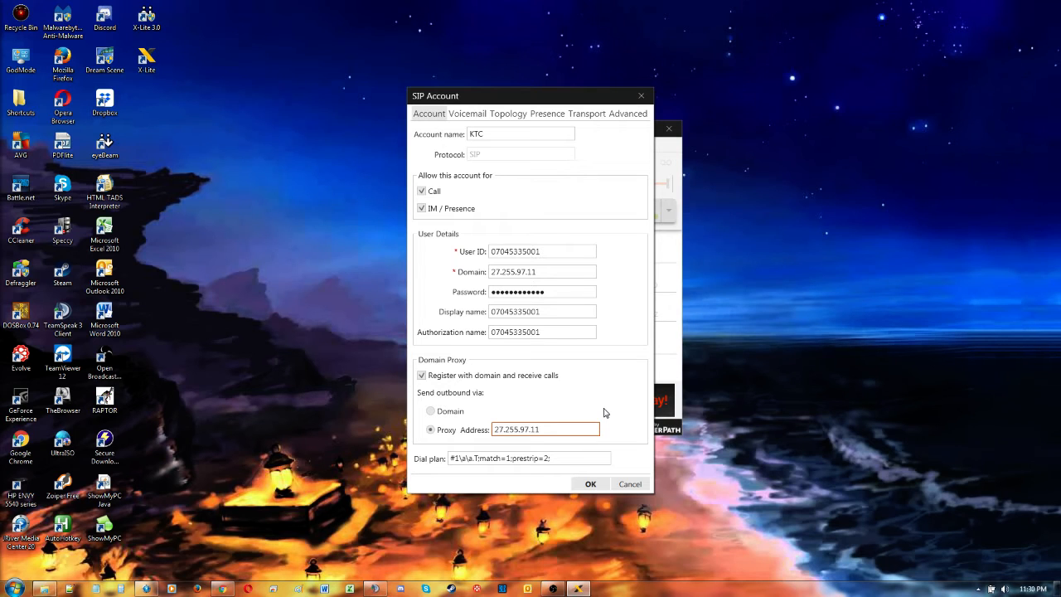
# Step: Turn off checking for voicemail in the account's voicemail settings
pyautogui.click(468, 117)
pyautogui.click(456, 133)
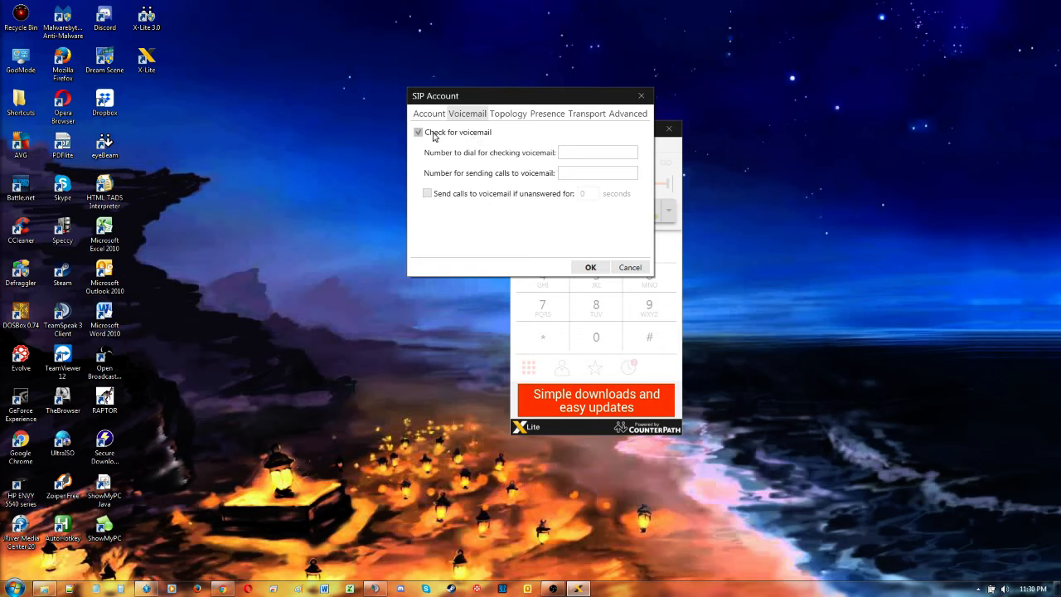
pyautogui.click(432, 137)
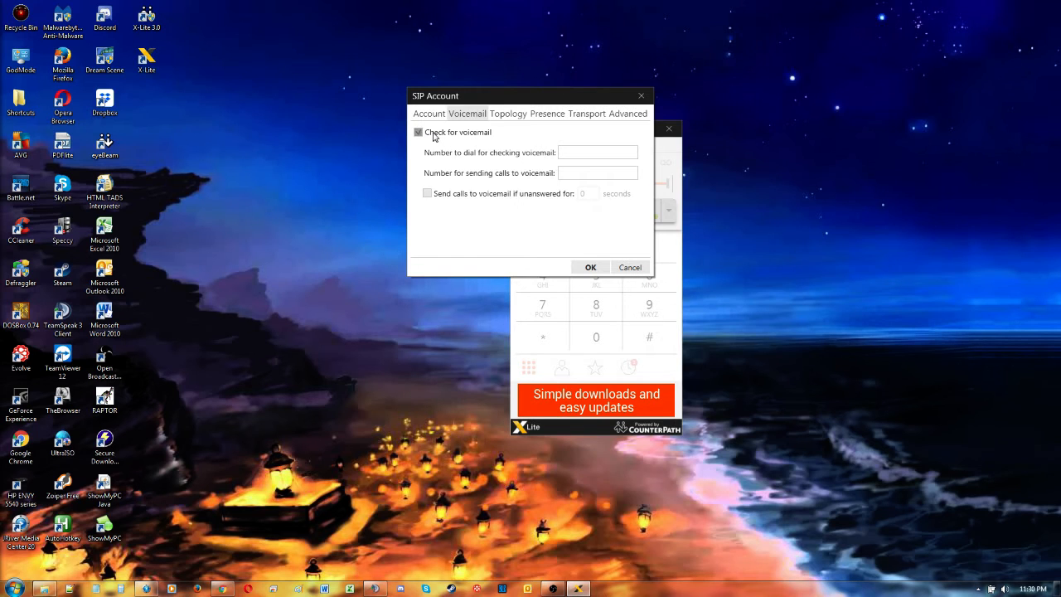
# Step: Set the firewall traversal method to None in the topology settings
pyautogui.click(509, 116)
pyautogui.click(440, 169)
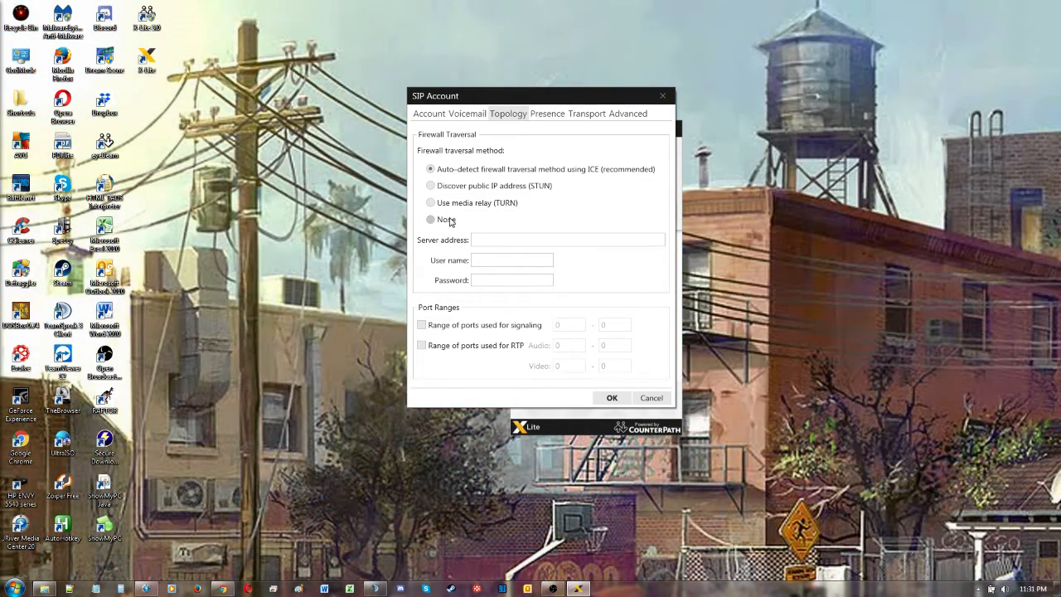
pyautogui.click(448, 219)
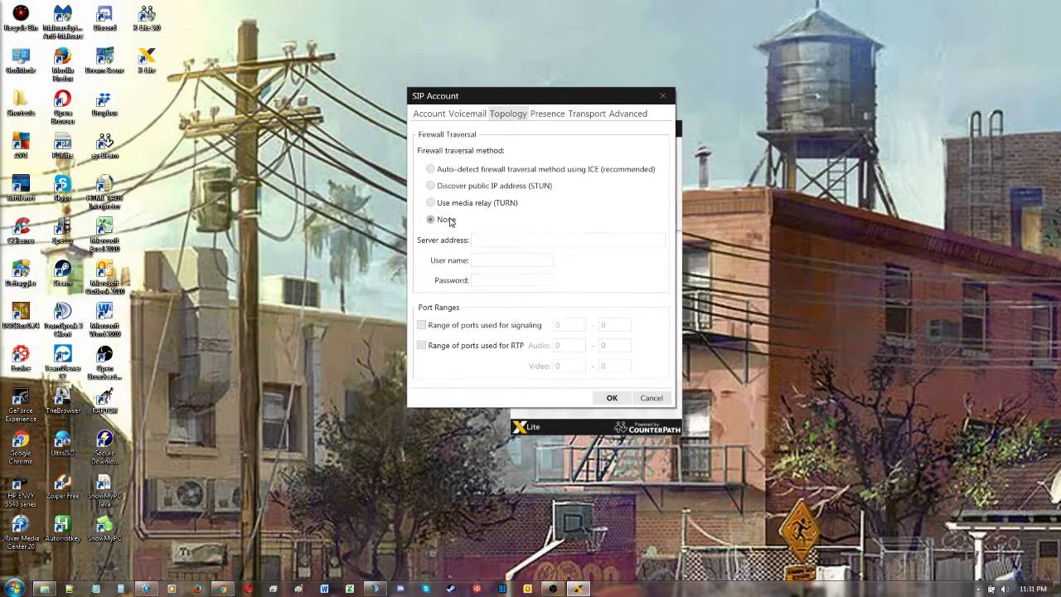
# Step: Set the account's signaling transport to UDP
pyautogui.click(586, 116)
pyautogui.click(522, 137)
pyautogui.click(520, 146)
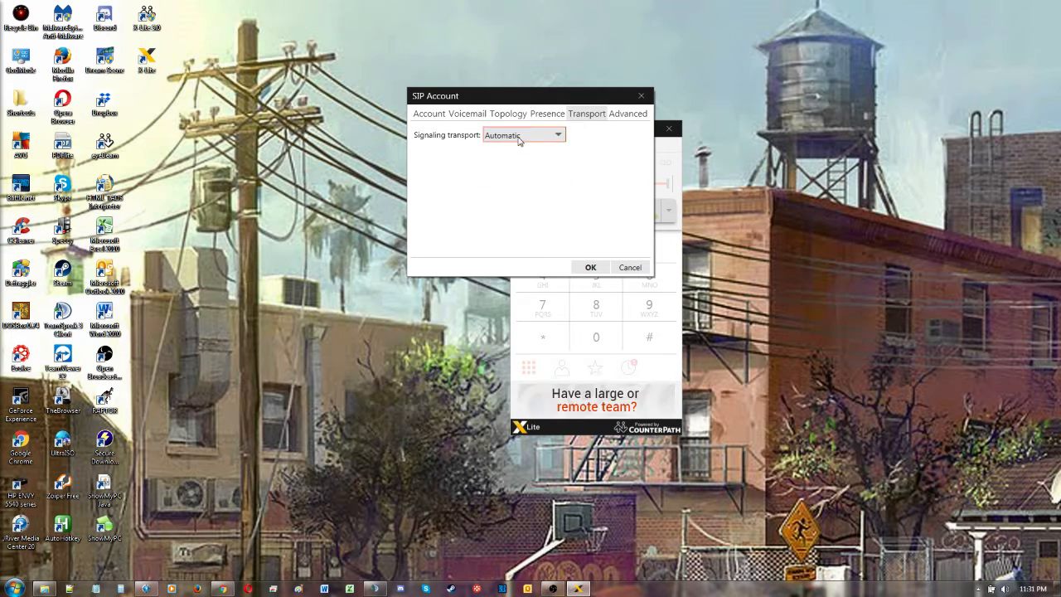
pyautogui.click(534, 139)
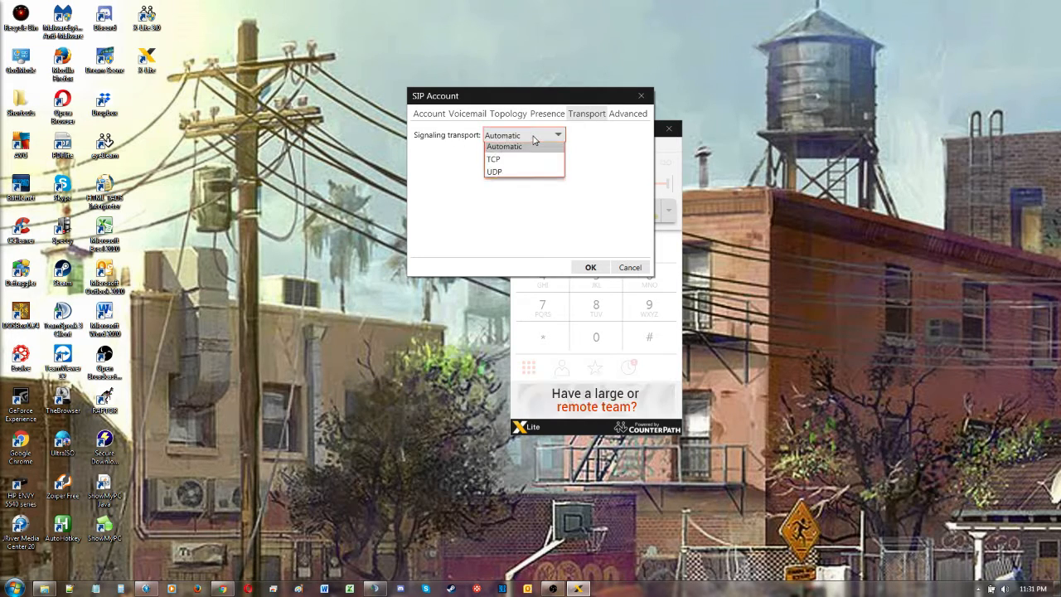
pyautogui.click(520, 173)
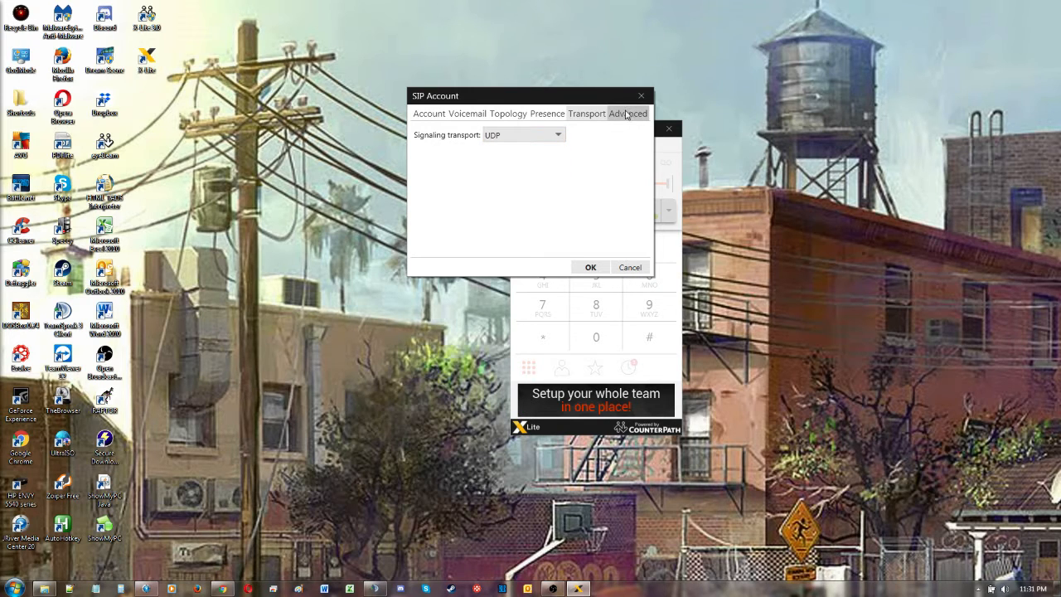
# Step: Set the reregister interval to 3600 seconds, enable SIP keep-alives, and save the account settings
pyautogui.click(627, 114)
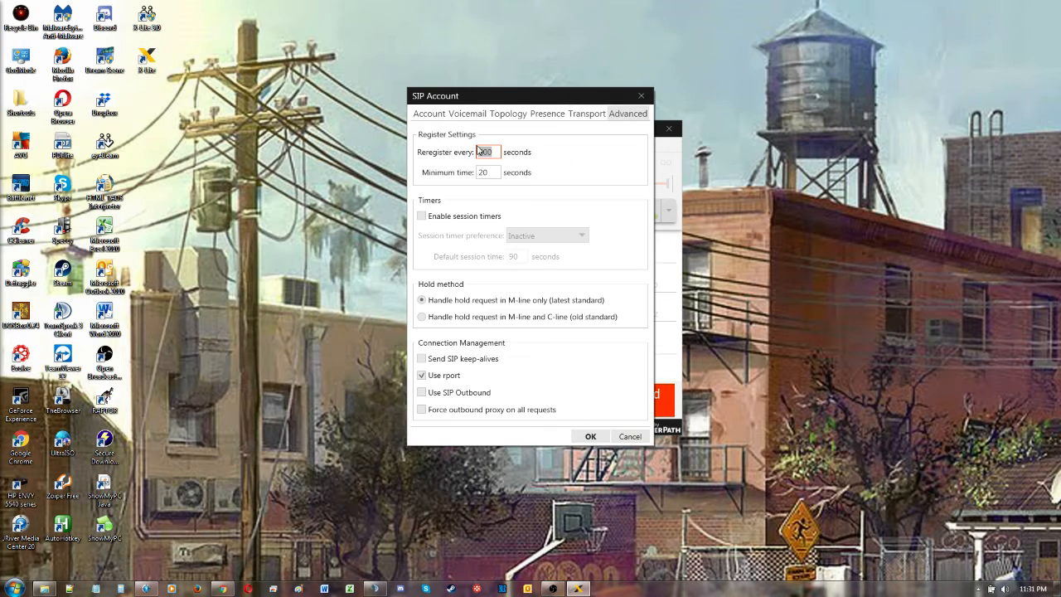
pyautogui.write('36')
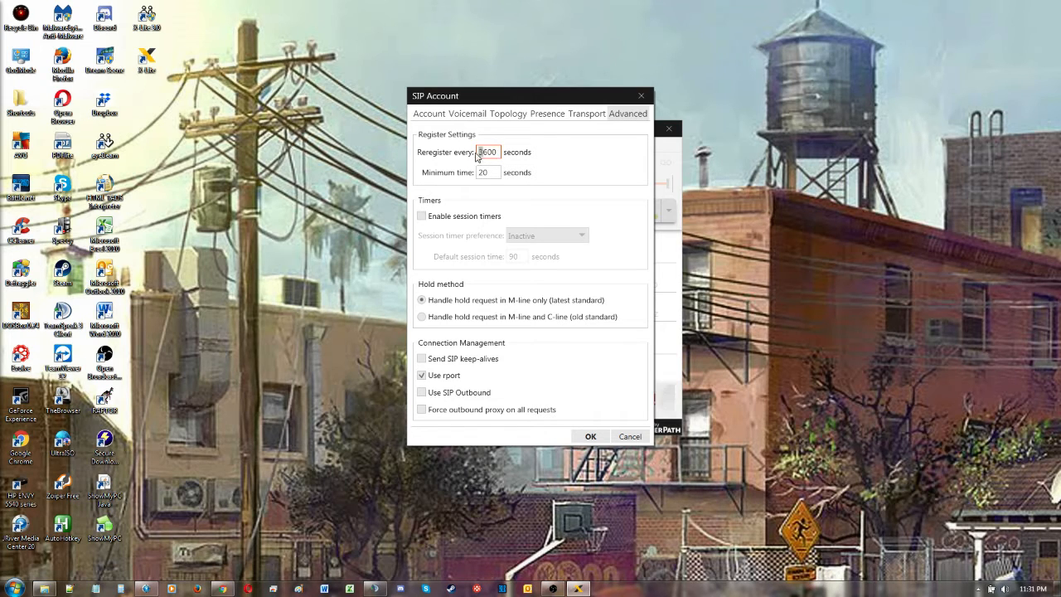
pyautogui.press('BackSpace')
pyautogui.click(422, 359)
pyautogui.click(590, 437)
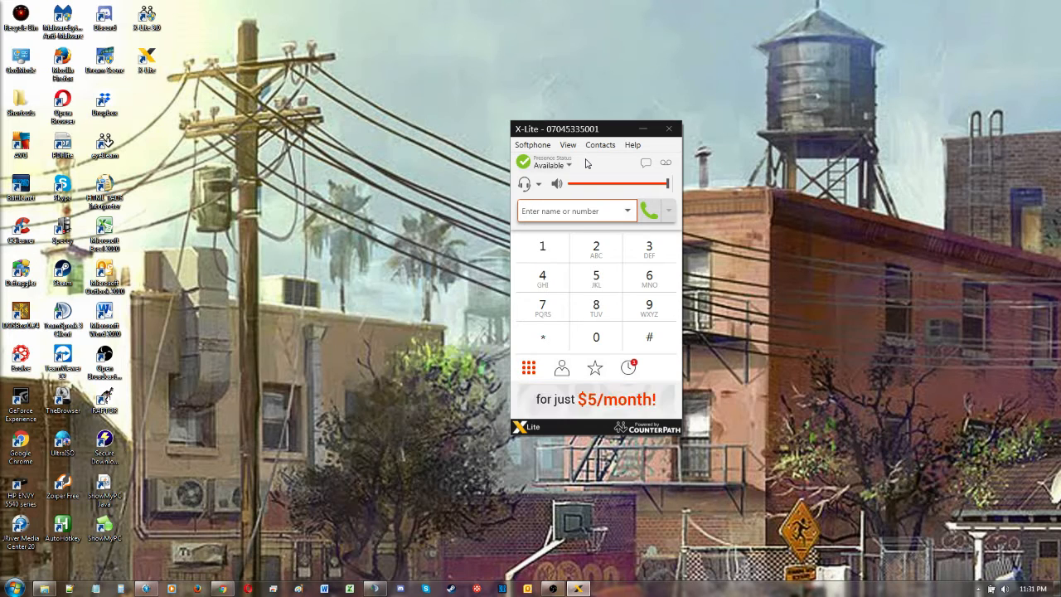
# Step: Open the softphone Preferences and turn off launching when Windows starts
pyautogui.click(533, 146)
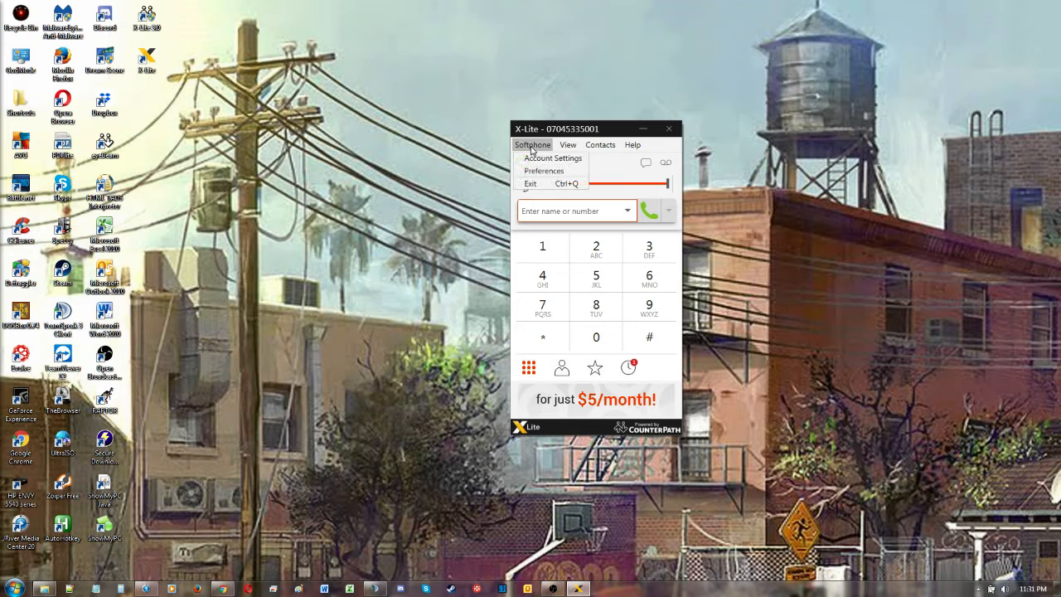
pyautogui.click(534, 172)
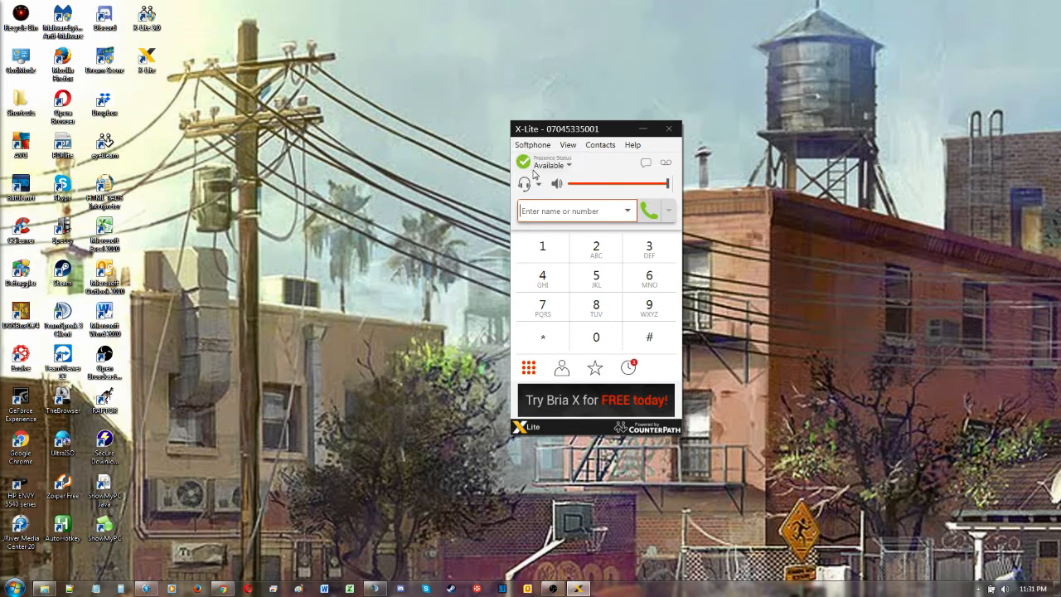
pyautogui.click(439, 217)
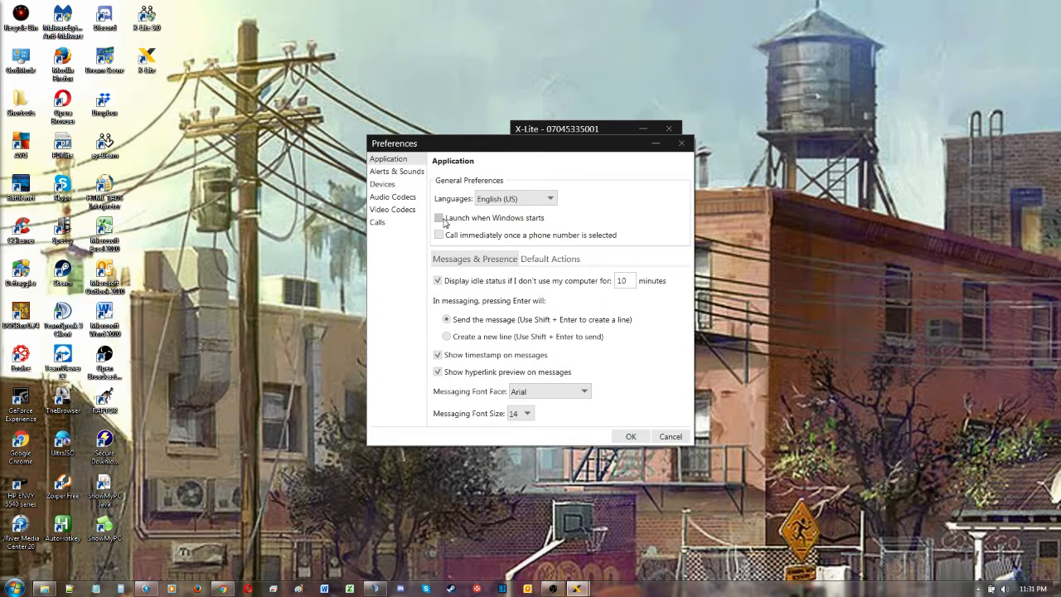
pyautogui.click(440, 218)
pyautogui.click(438, 234)
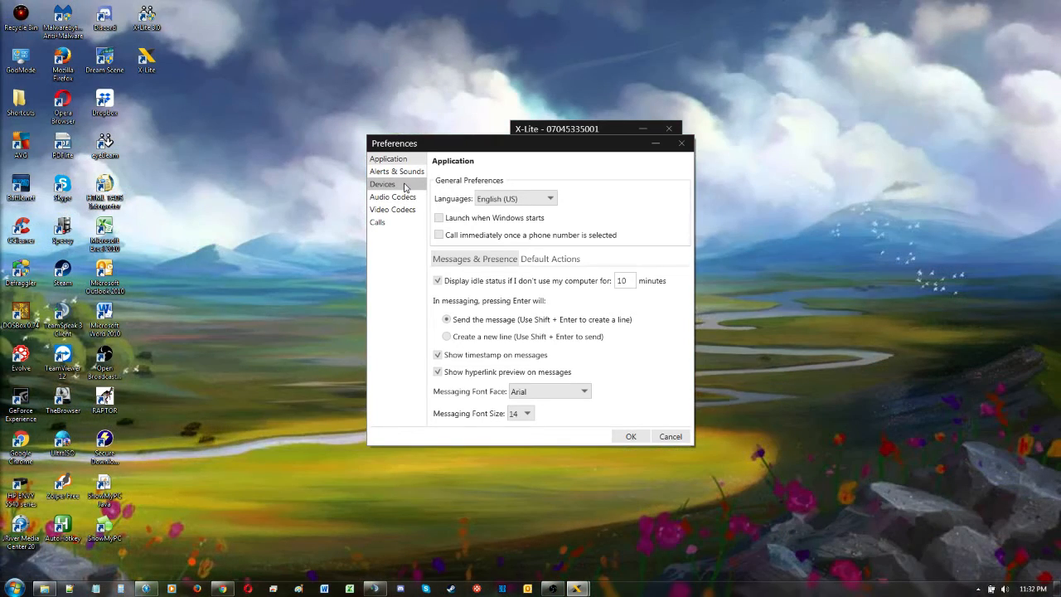
# Step: Set the headset mode speaker and microphone to the Logitech USB Headset devices
pyautogui.click(405, 186)
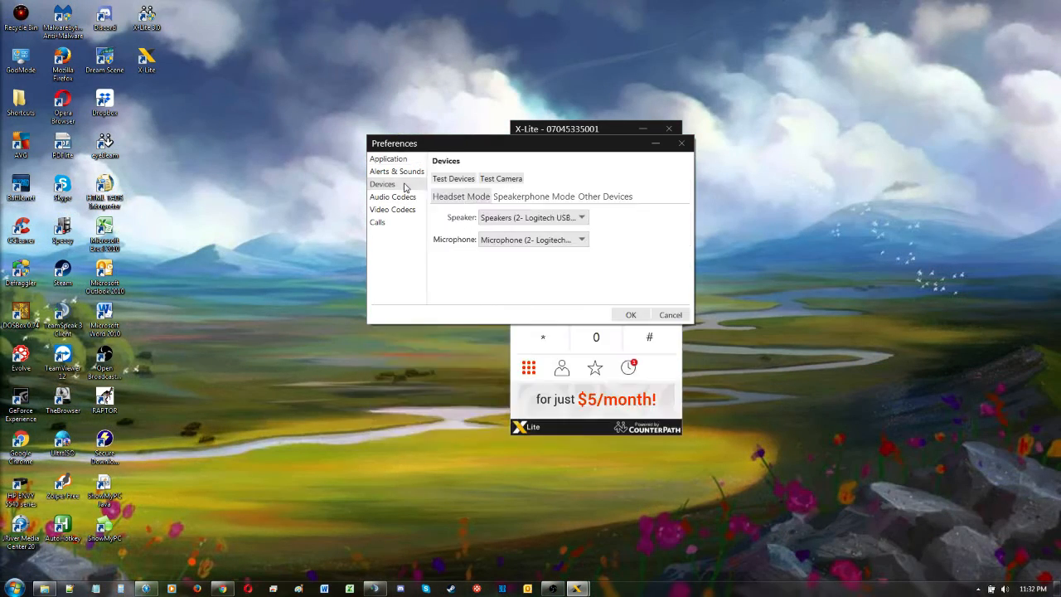
pyautogui.click(567, 217)
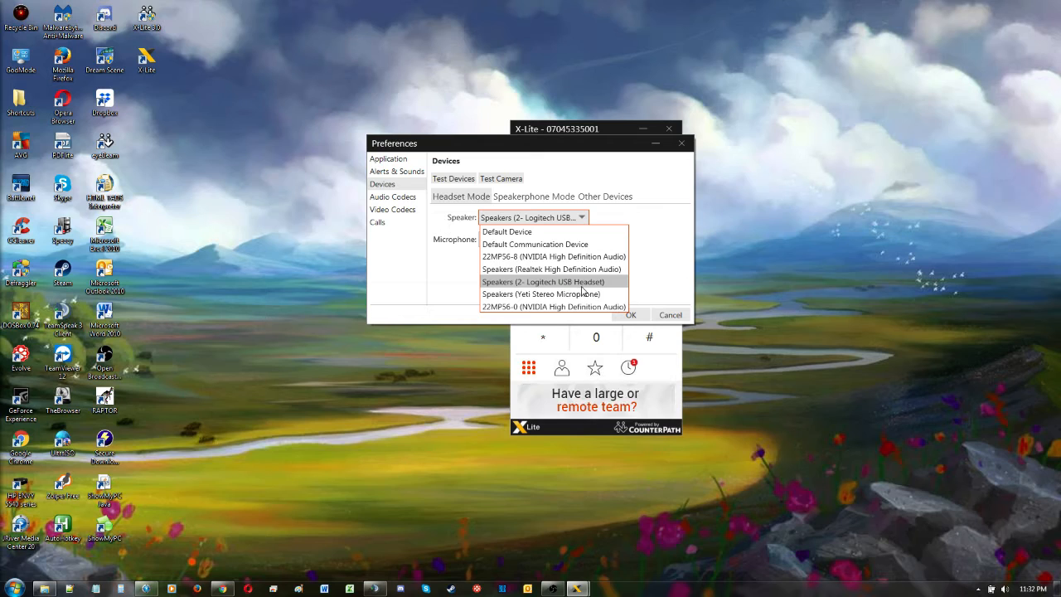
pyautogui.click(543, 282)
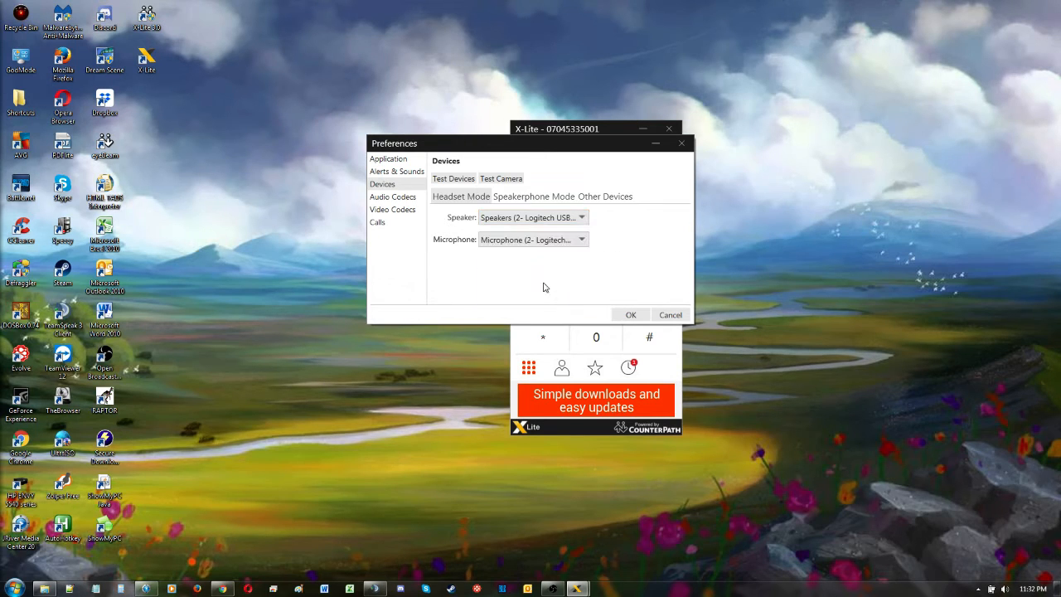
pyautogui.click(527, 240)
pyautogui.click(531, 292)
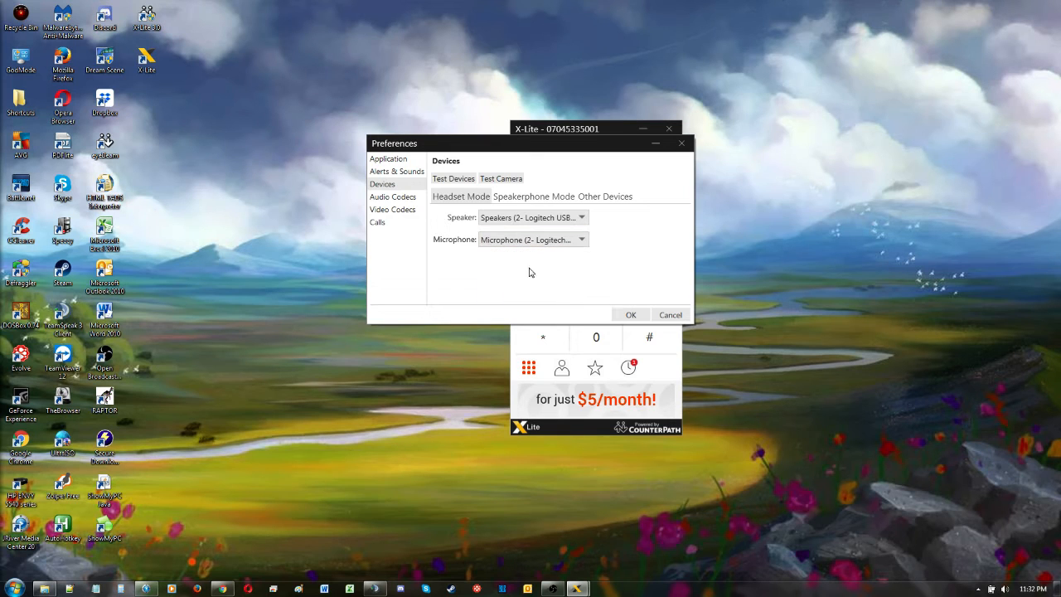
# Step: Set the speakerphone mode speaker and microphone to the Logitech USB Headset devices
pyautogui.click(524, 198)
pyautogui.click(525, 218)
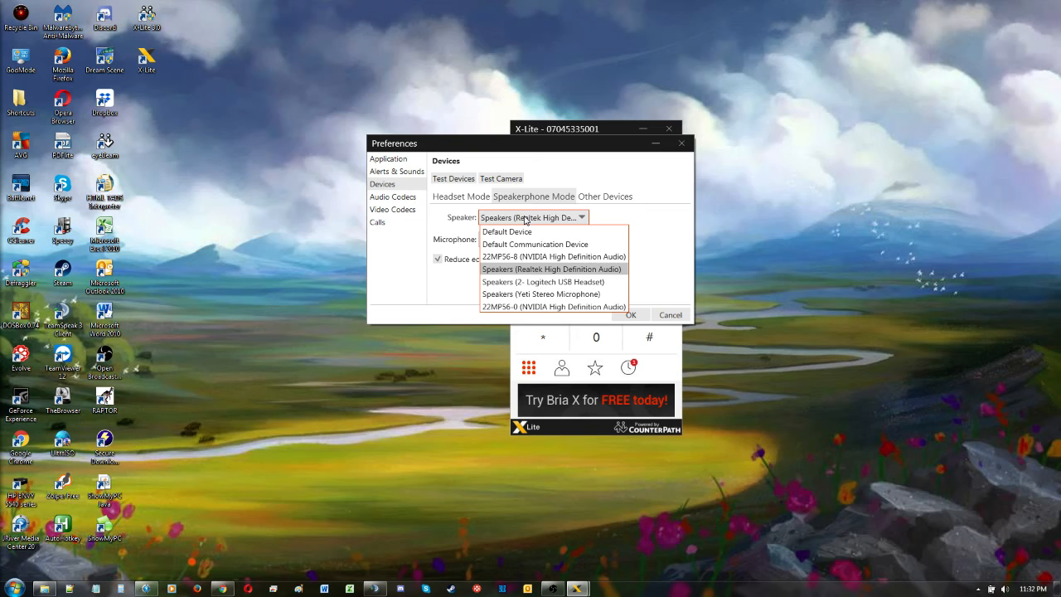
pyautogui.click(543, 282)
pyautogui.click(537, 240)
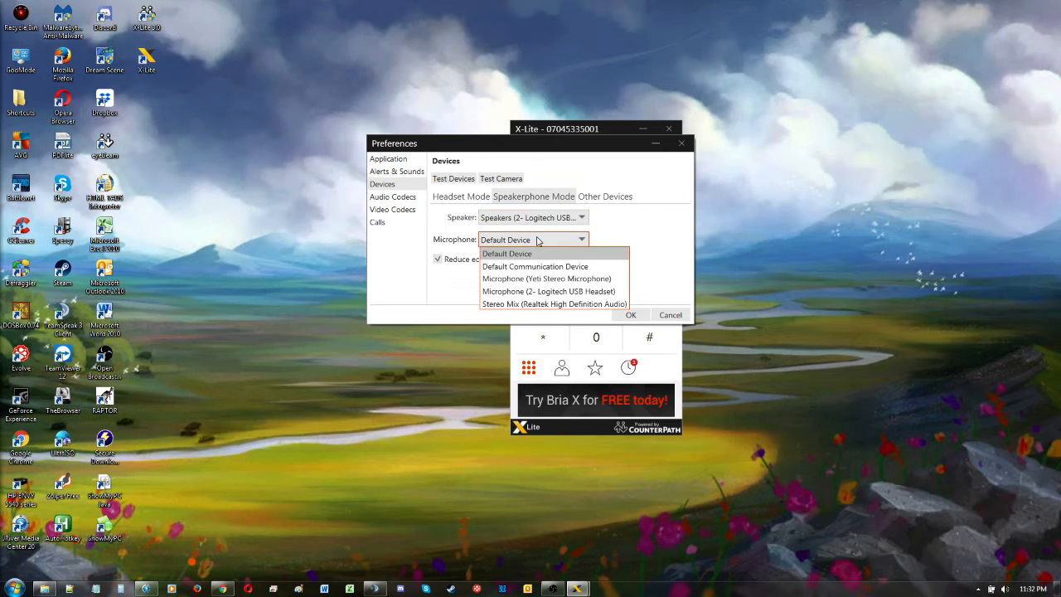
pyautogui.click(542, 292)
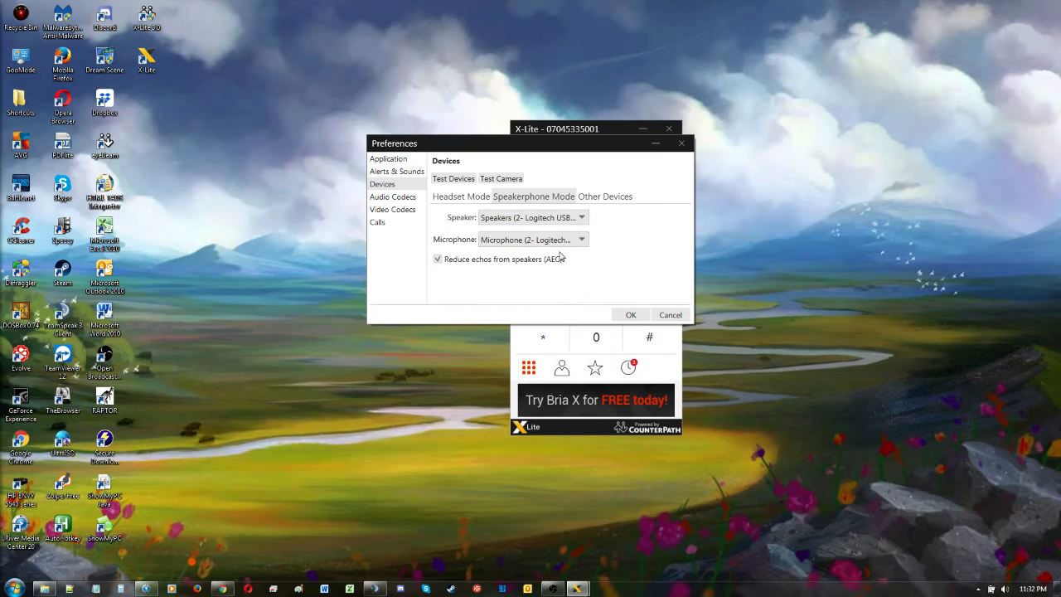
# Step: Set the ring device to Speakers (2- Logitech USB Headset) under other devices
pyautogui.click(600, 196)
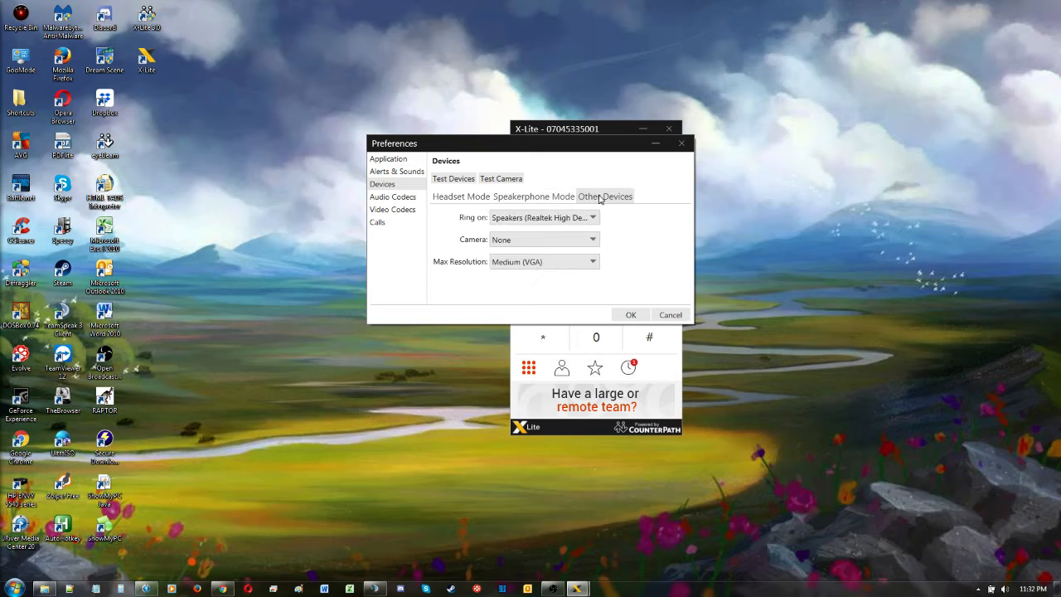
pyautogui.click(564, 218)
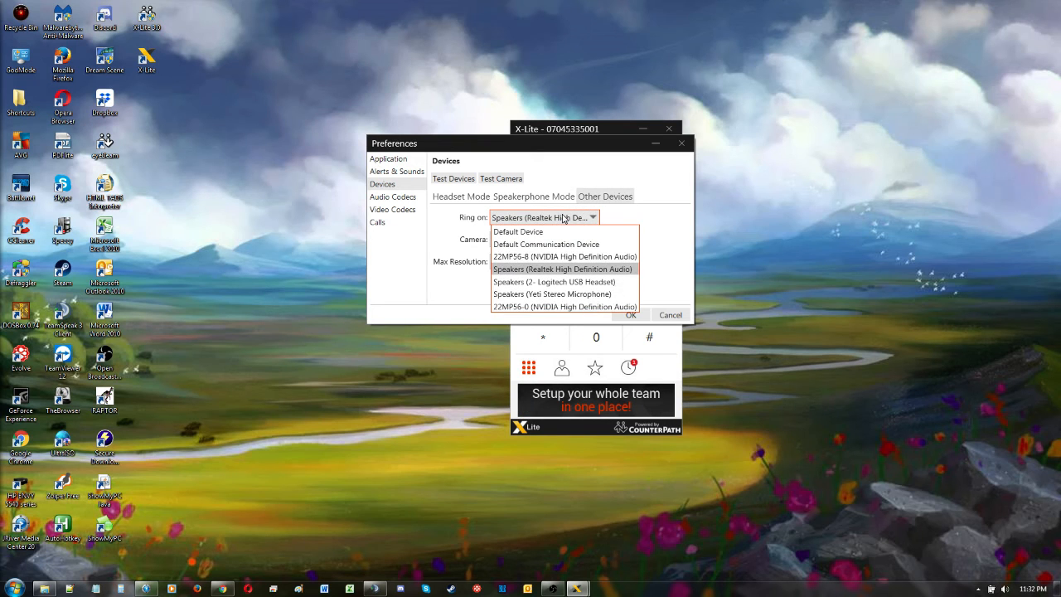
pyautogui.click(555, 282)
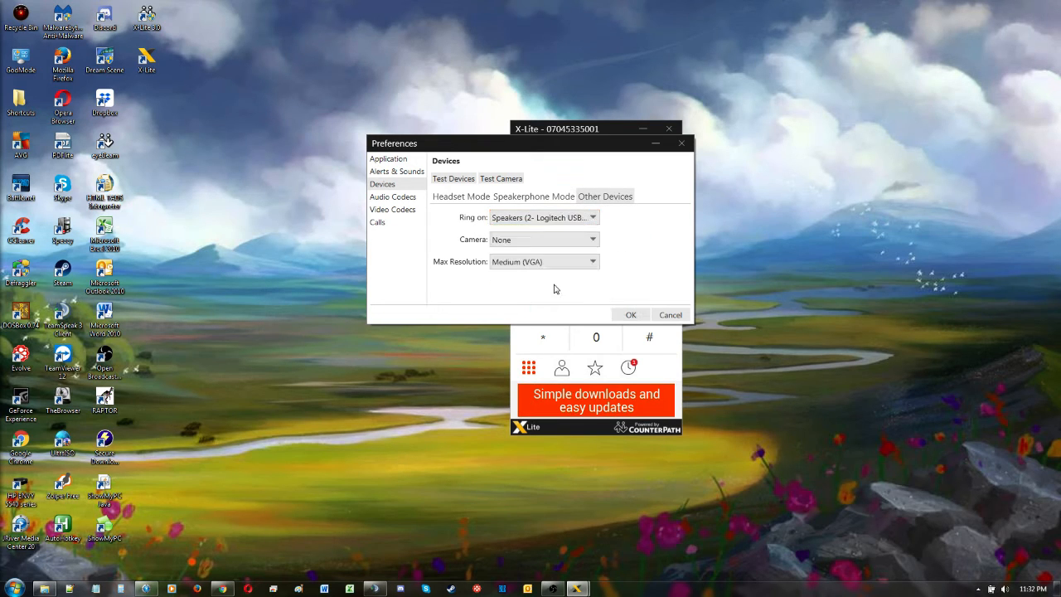
# Step: Enable the SPEEX Wideband, G.722 and OPUS audio codecs
pyautogui.click(402, 199)
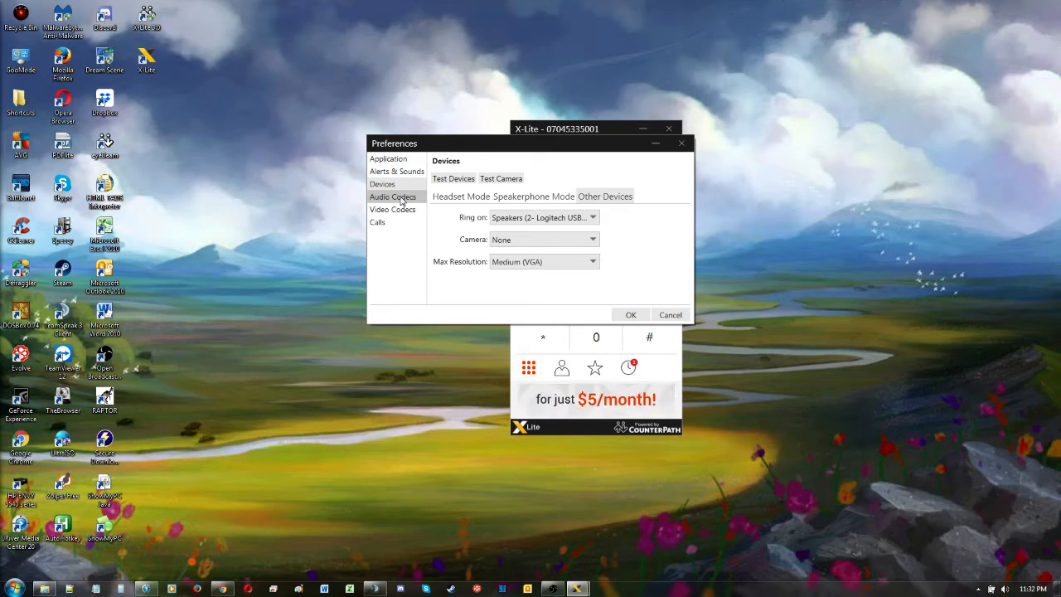
pyautogui.click(497, 205)
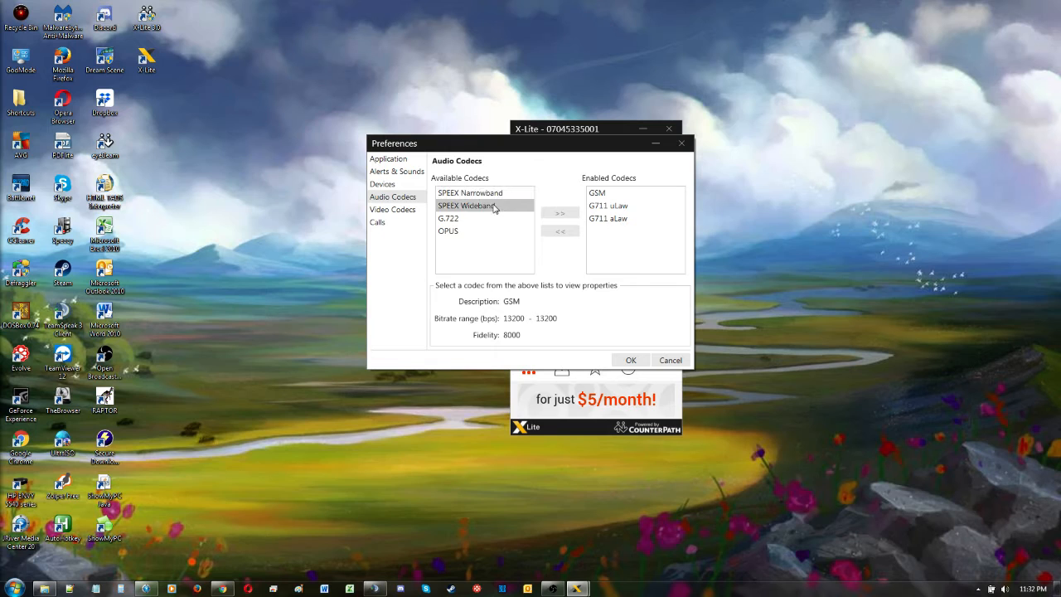
pyautogui.click(560, 214)
pyautogui.click(560, 213)
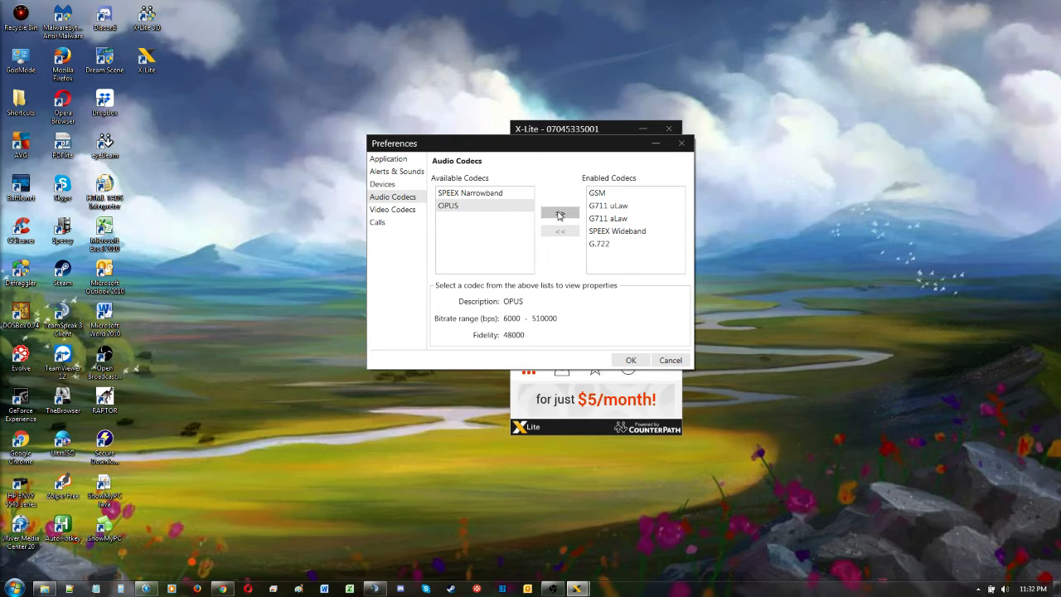
pyautogui.click(561, 213)
# Step: Disable the GSM, SPEEX Wideband, G.722 and OPUS audio codecs
pyautogui.click(603, 193)
pyautogui.click(560, 232)
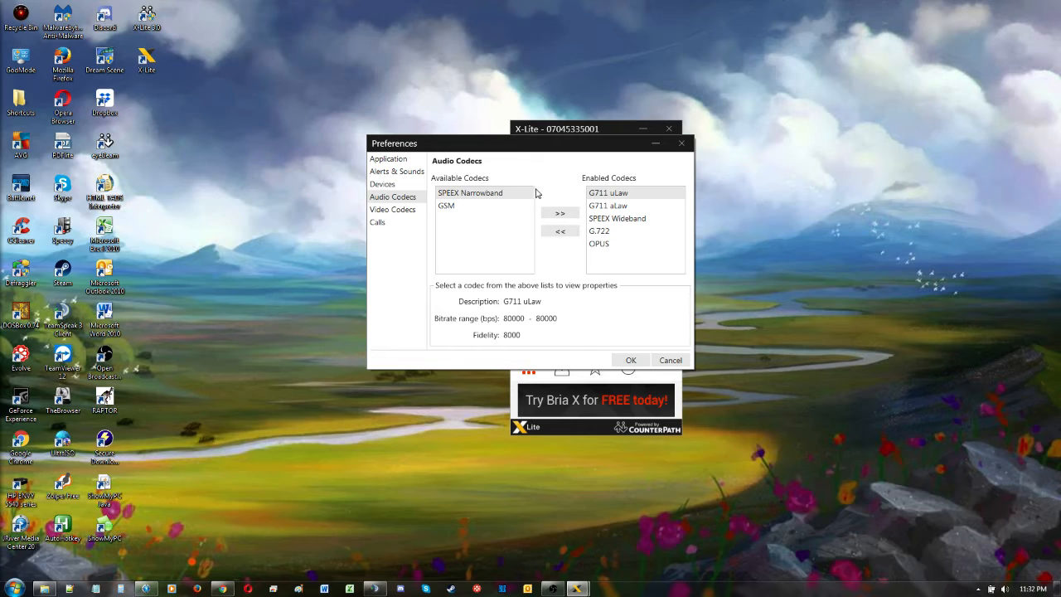
pyautogui.click(617, 219)
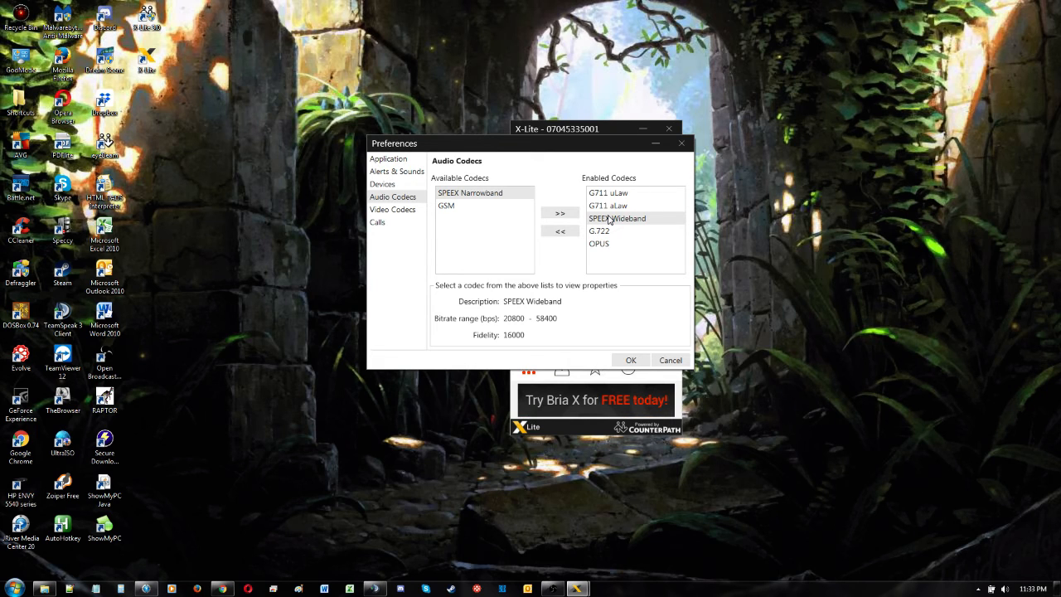
pyautogui.click(570, 232)
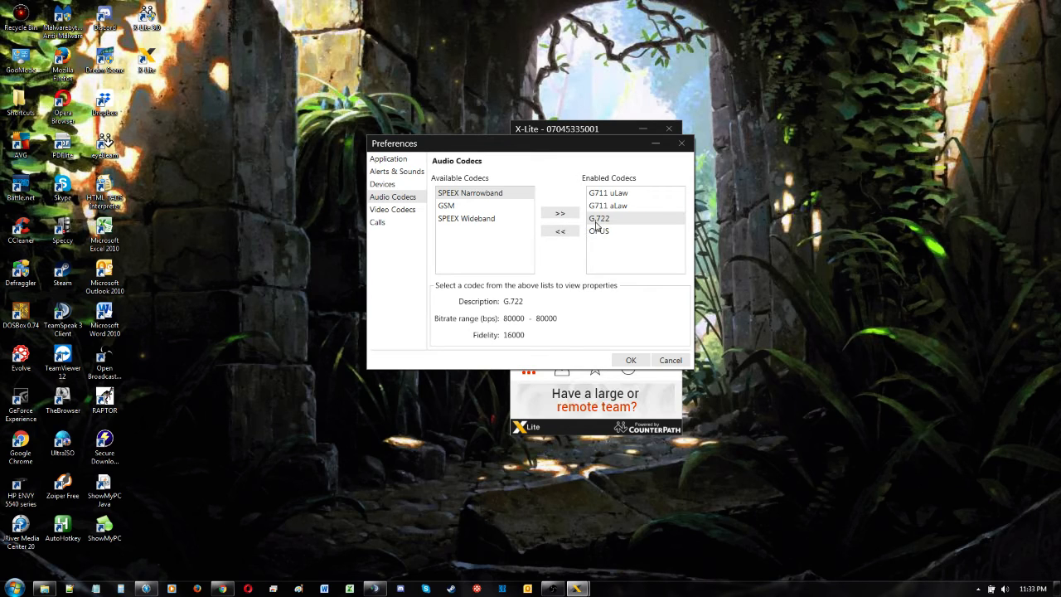
pyautogui.click(562, 231)
pyautogui.click(563, 232)
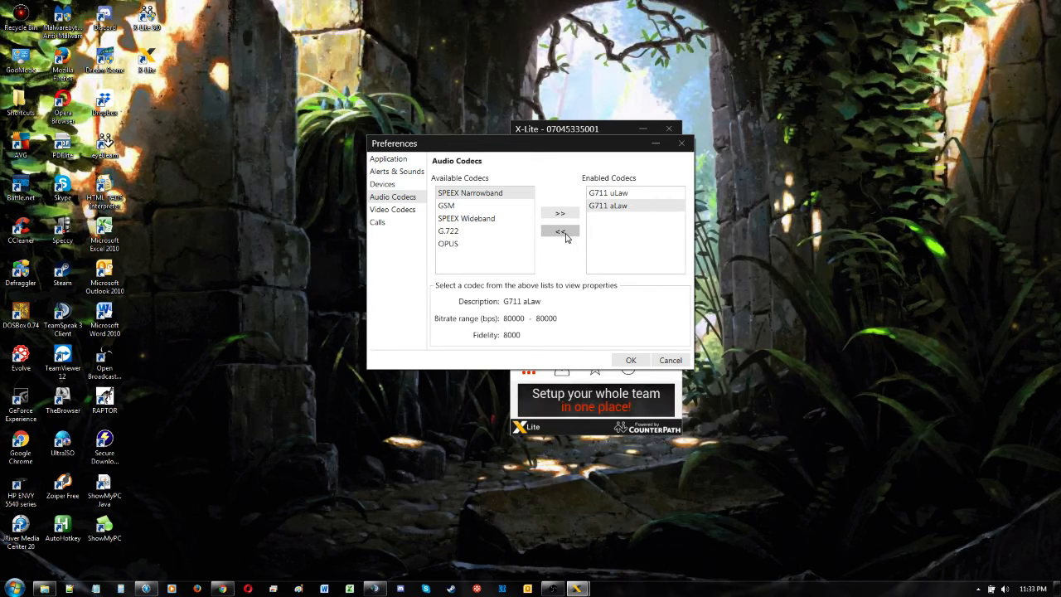
# Step: Re-enable the GSM codec and save the preferences
pyautogui.click(448, 208)
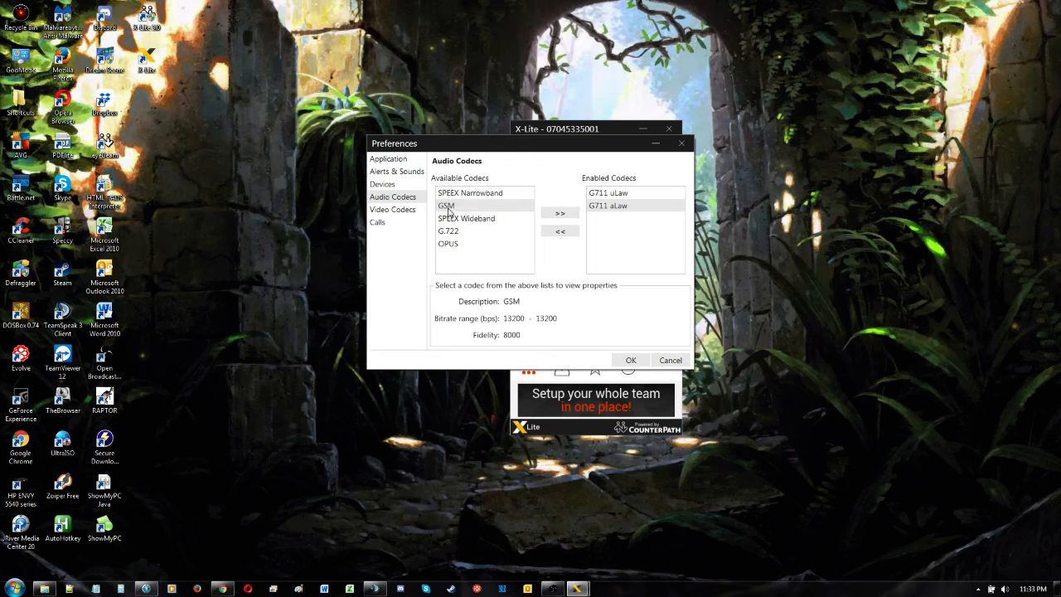
pyautogui.click(566, 216)
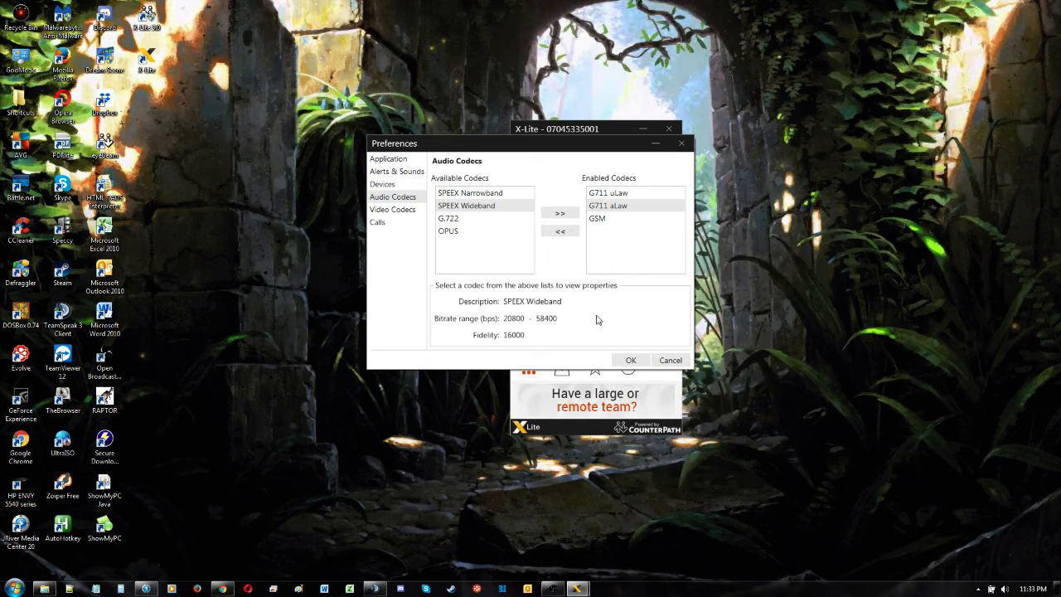
pyautogui.click(631, 359)
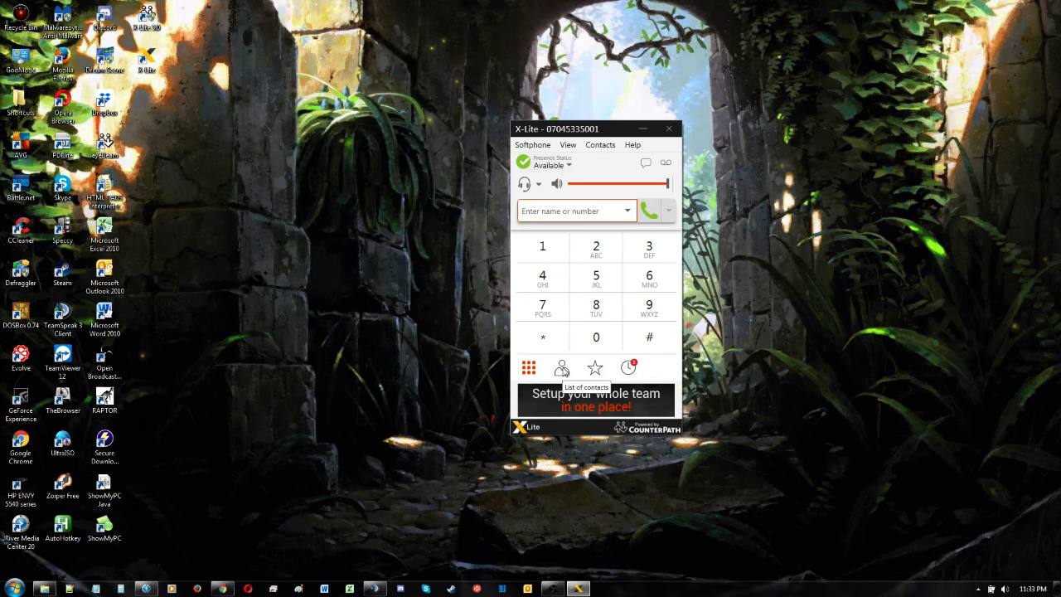
# Step: Open the contacts list, start a new contact, and enter the contact's display name
pyautogui.click(562, 370)
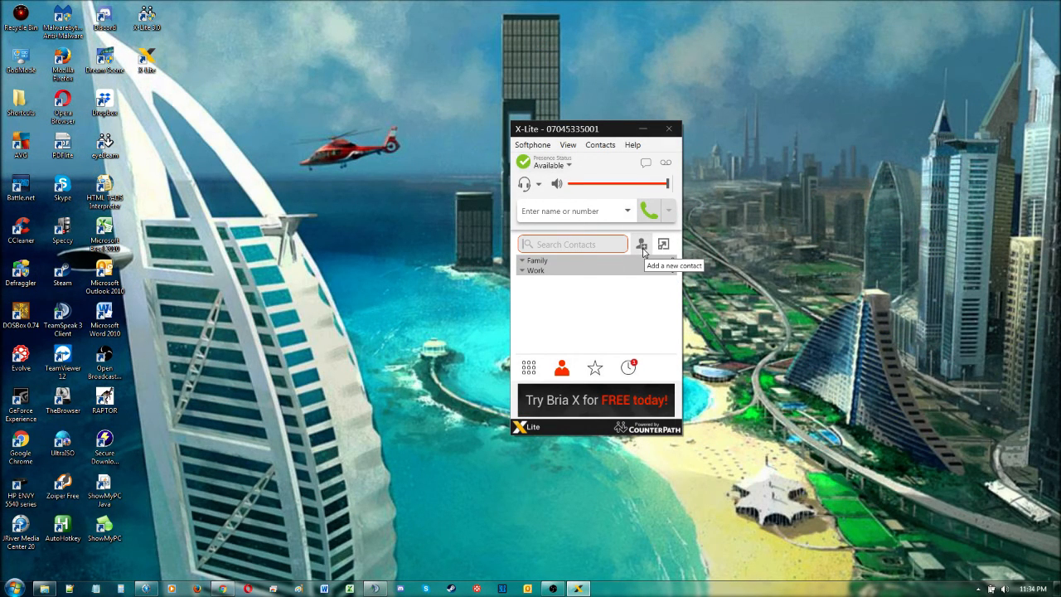
pyautogui.click(643, 248)
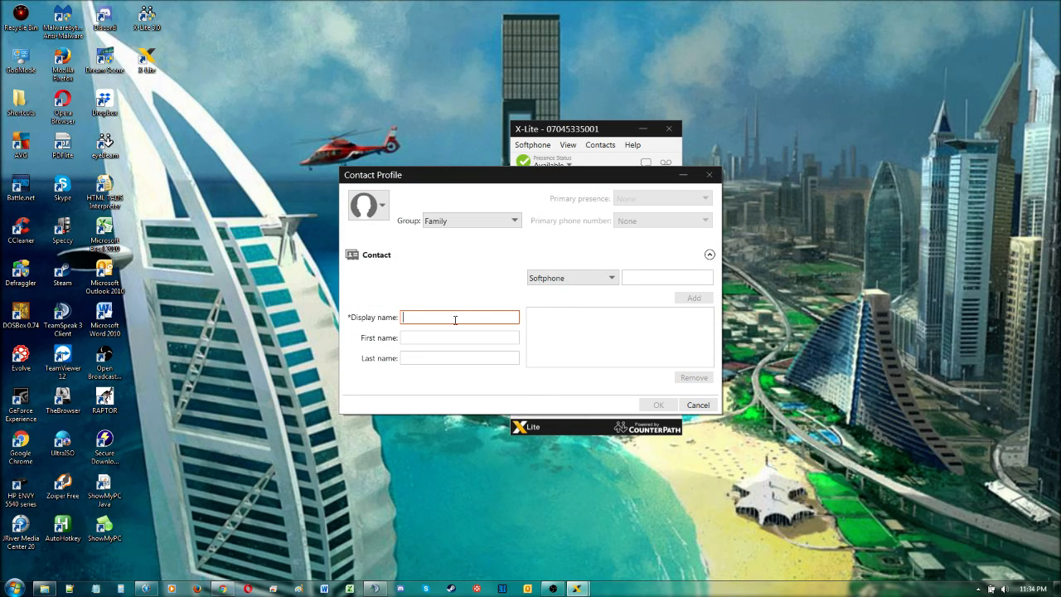
pyautogui.write('Mike')
pyautogui.press('Tab')
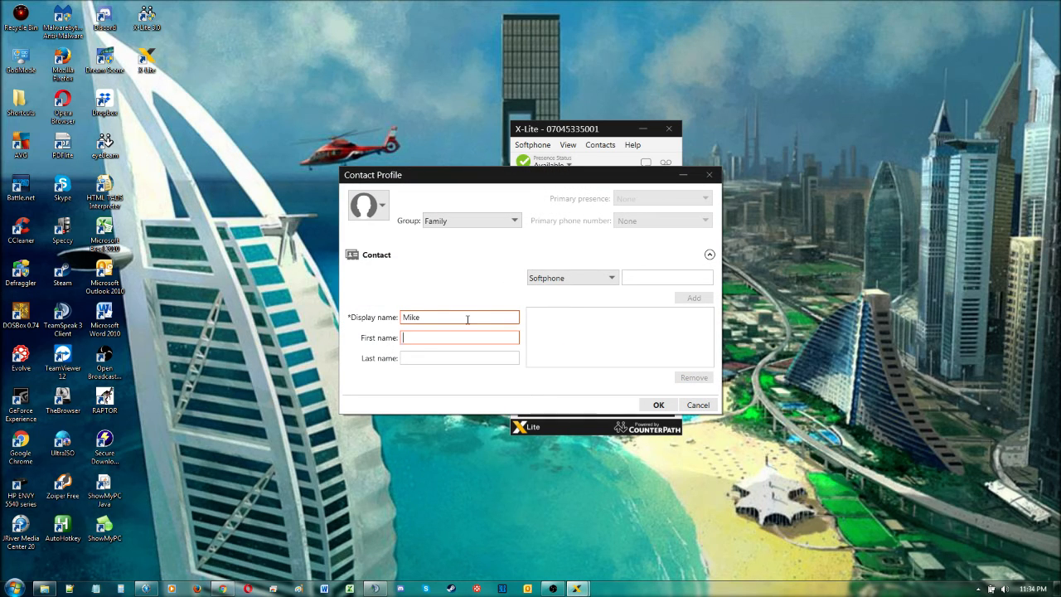
pyautogui.click(468, 318)
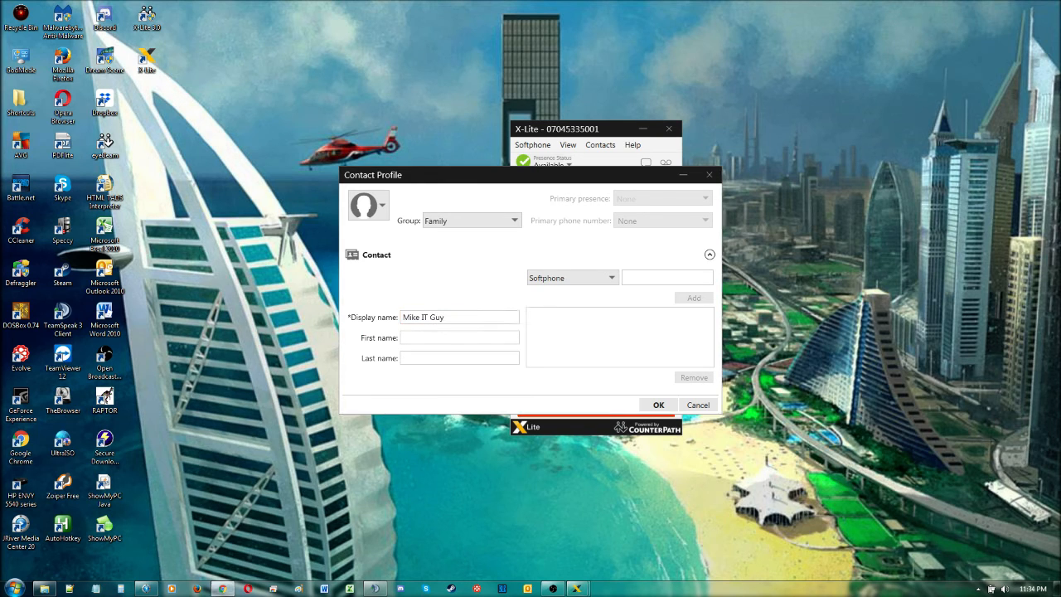
# Step: Paste the contact's softphone number, add it to the contact, and save the contact
pyautogui.click(663, 281)
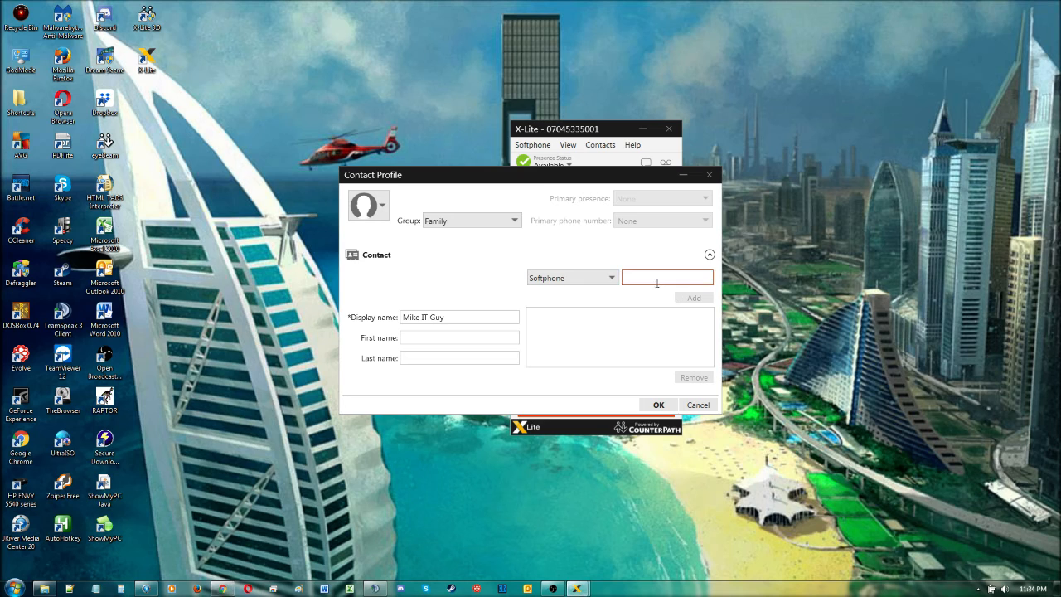
pyautogui.hotkey('ctrl', 'v')
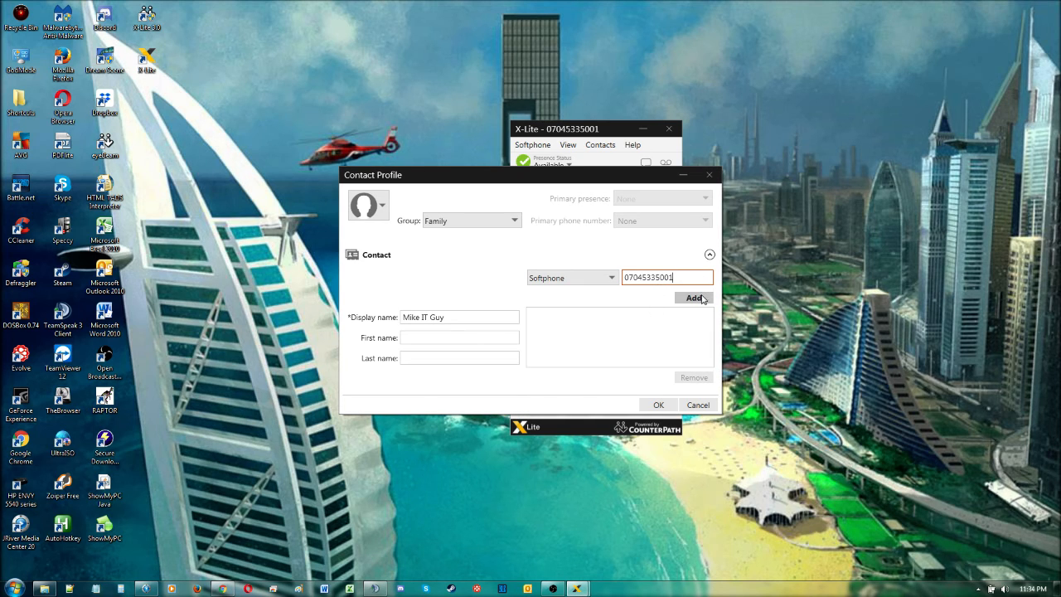
pyautogui.click(701, 298)
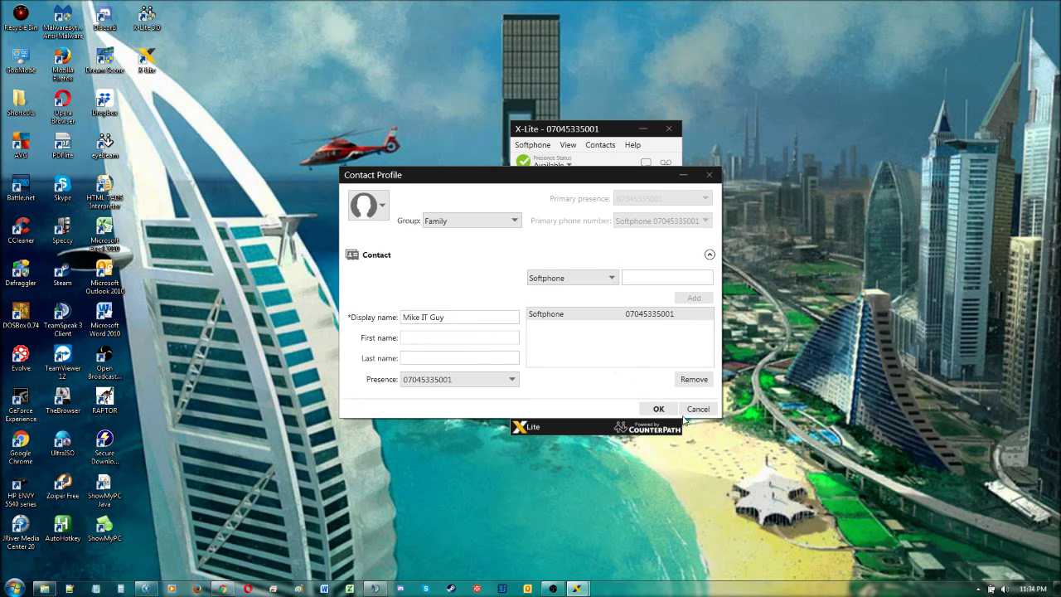
pyautogui.click(658, 409)
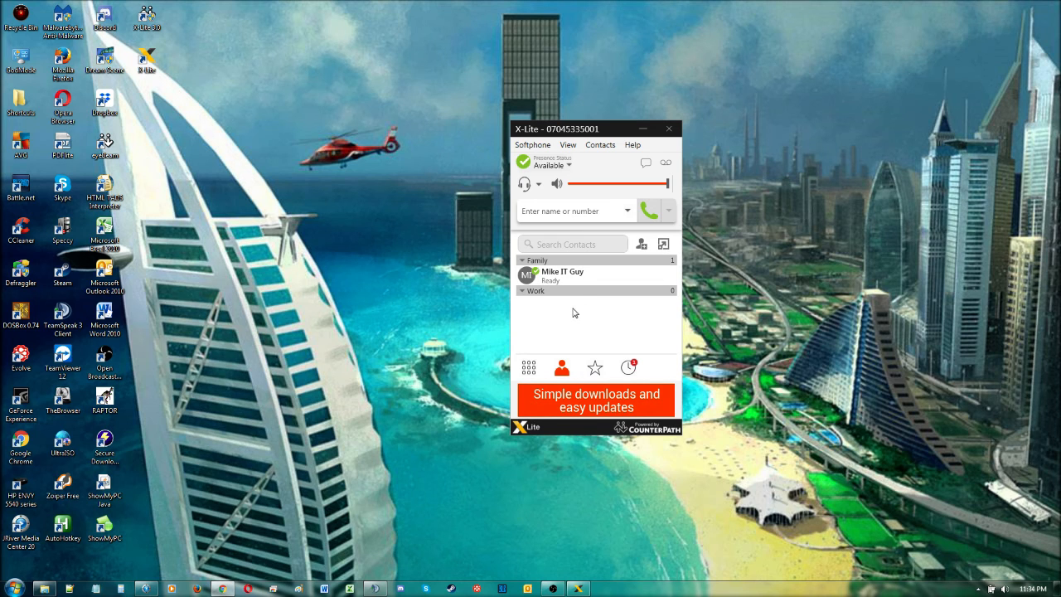
pyautogui.click(530, 370)
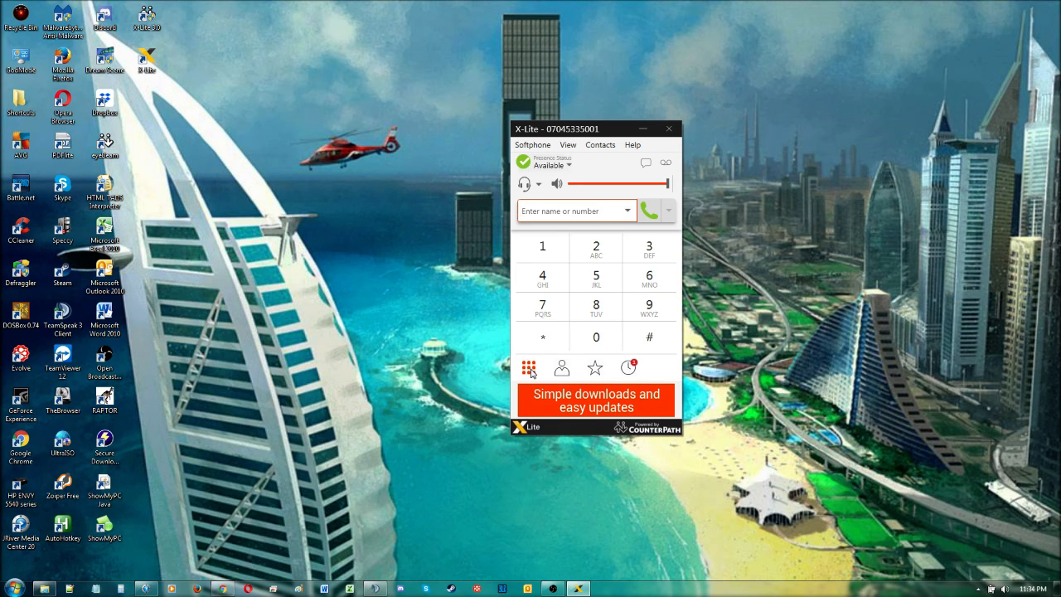